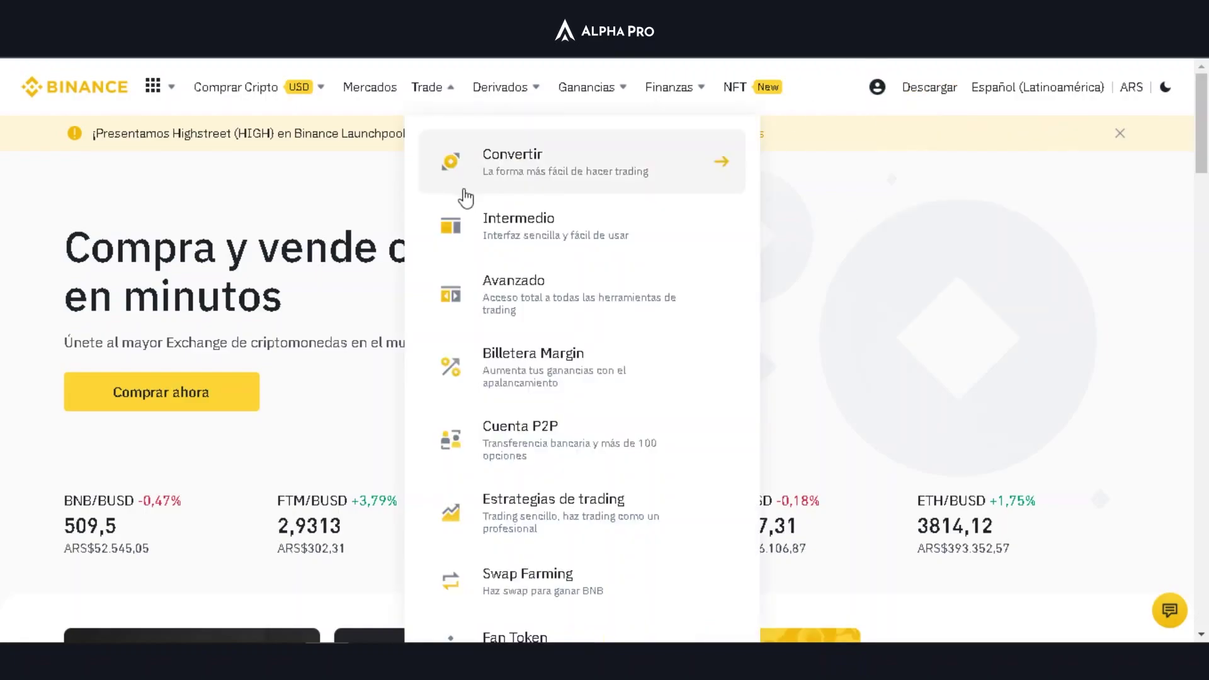
# Open the P2P trading marketplace.
pyautogui.moveTo(441, 104)
pyautogui.click(520, 427)
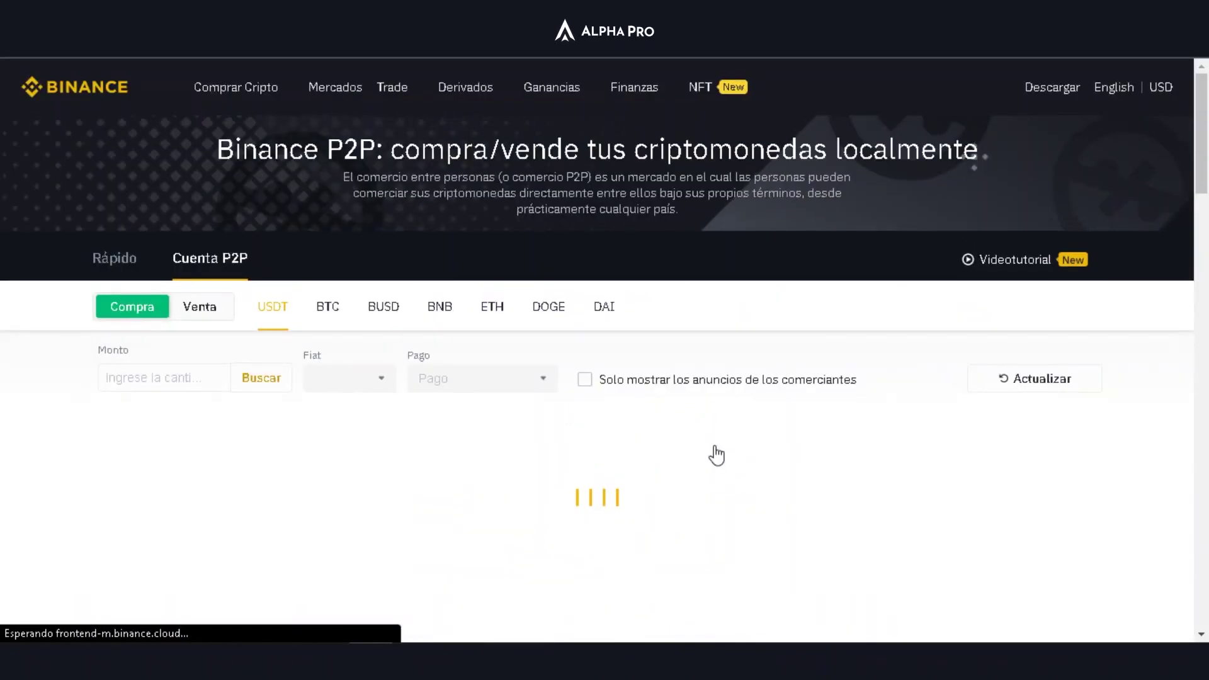
# Look through the list of USDT purchase offers priced in ARS.
pyautogui.scroll(-3, 536, 407)
pyautogui.scroll(-7, 536, 406)
pyautogui.scroll(10, 526, 400)
pyautogui.scroll(-8, 528, 397)
pyautogui.scroll(-3, 528, 402)
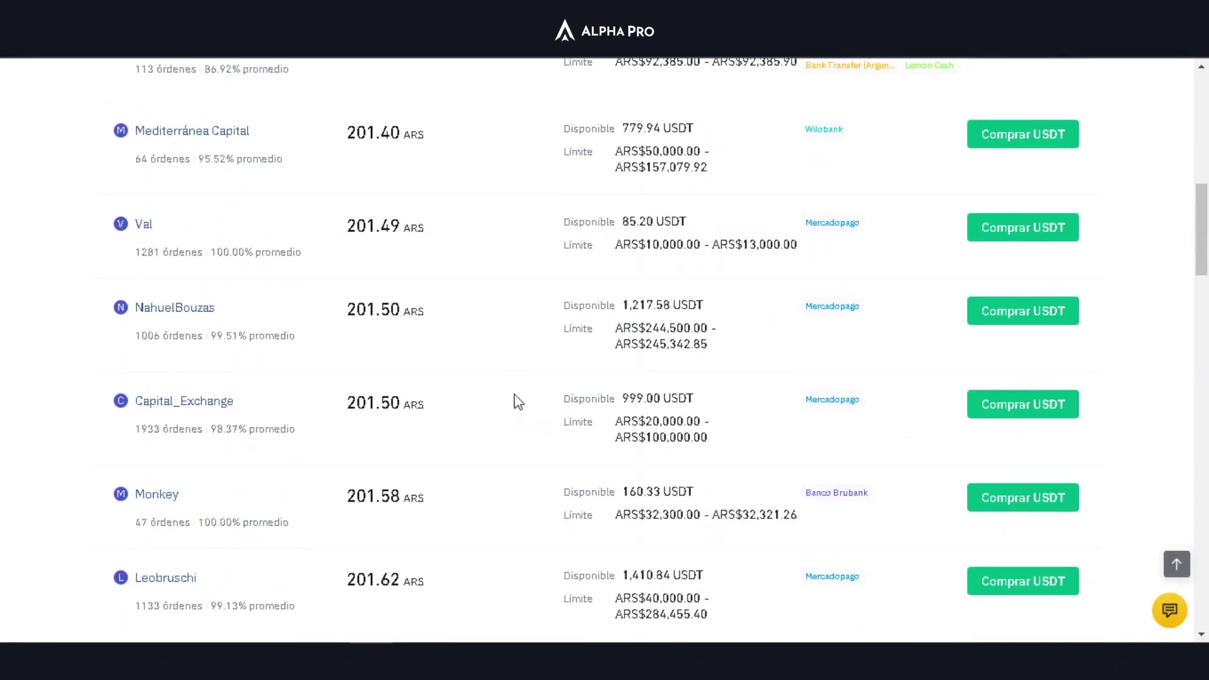
pyautogui.scroll(8, 389, 351)
pyautogui.scroll(3, 310, 353)
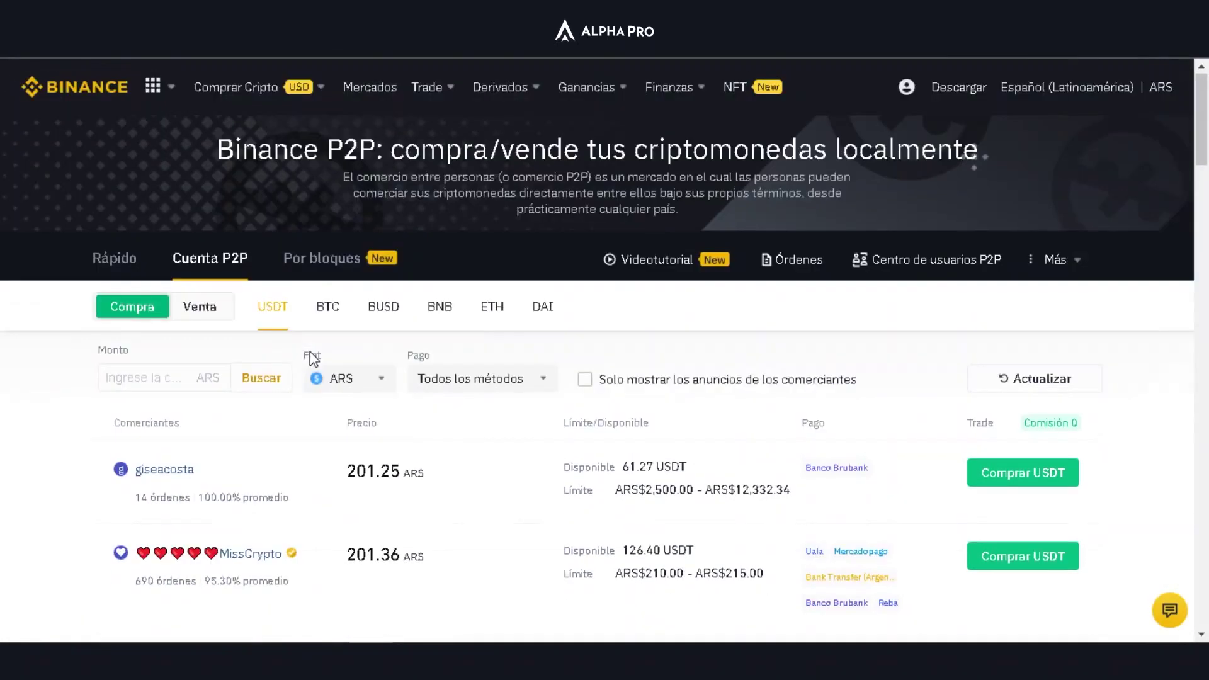
pyautogui.scroll(-3, 338, 451)
pyautogui.scroll(3, 441, 491)
# Check the other coins' listings, return to USDT and compare the sellers' prices, order limits and payment methods.
pyautogui.click(336, 315)
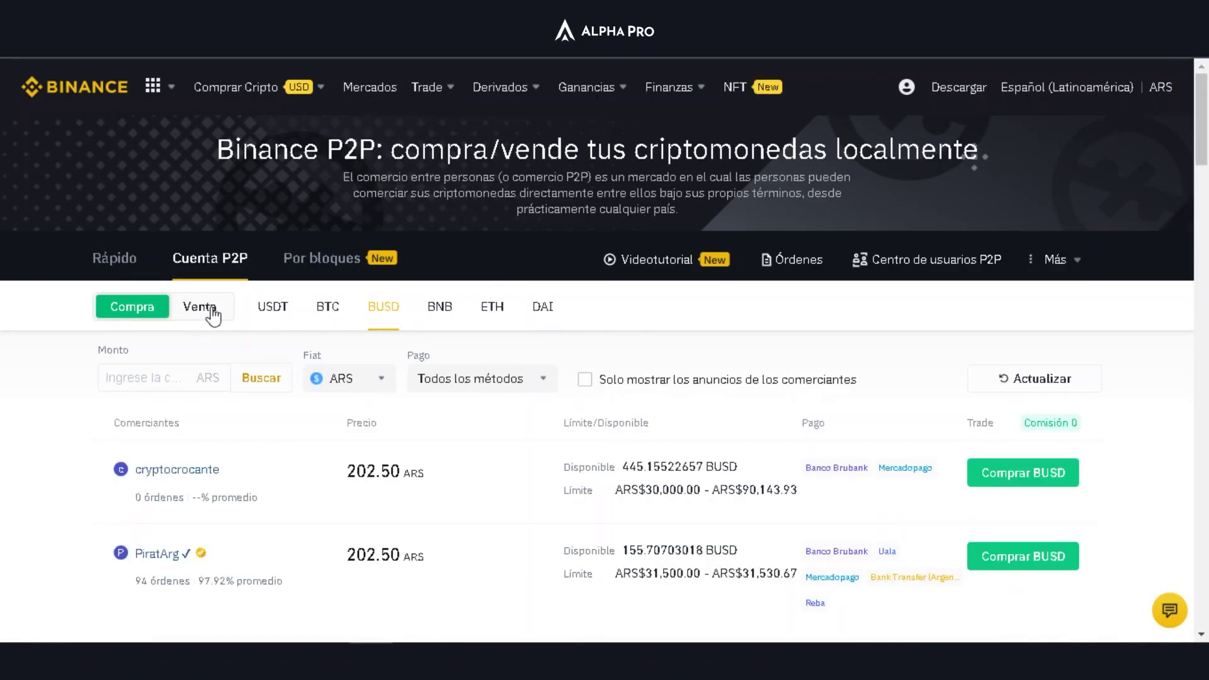
pyautogui.click(272, 314)
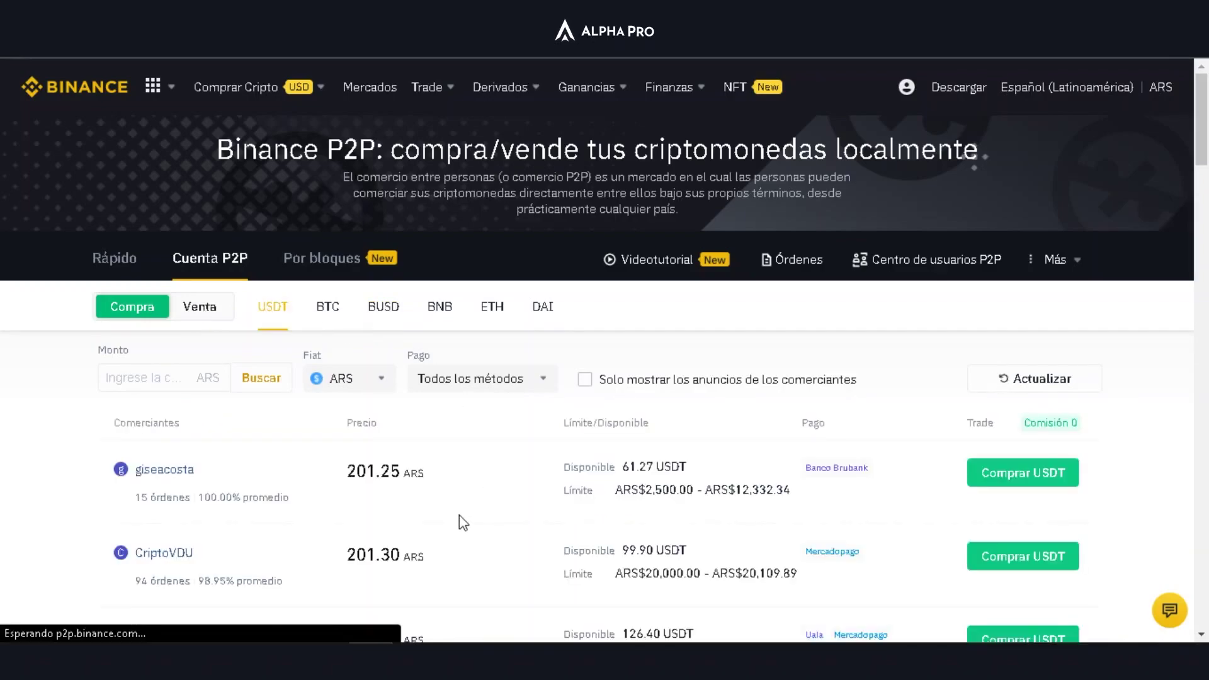
pyautogui.scroll(-1, 71, 306)
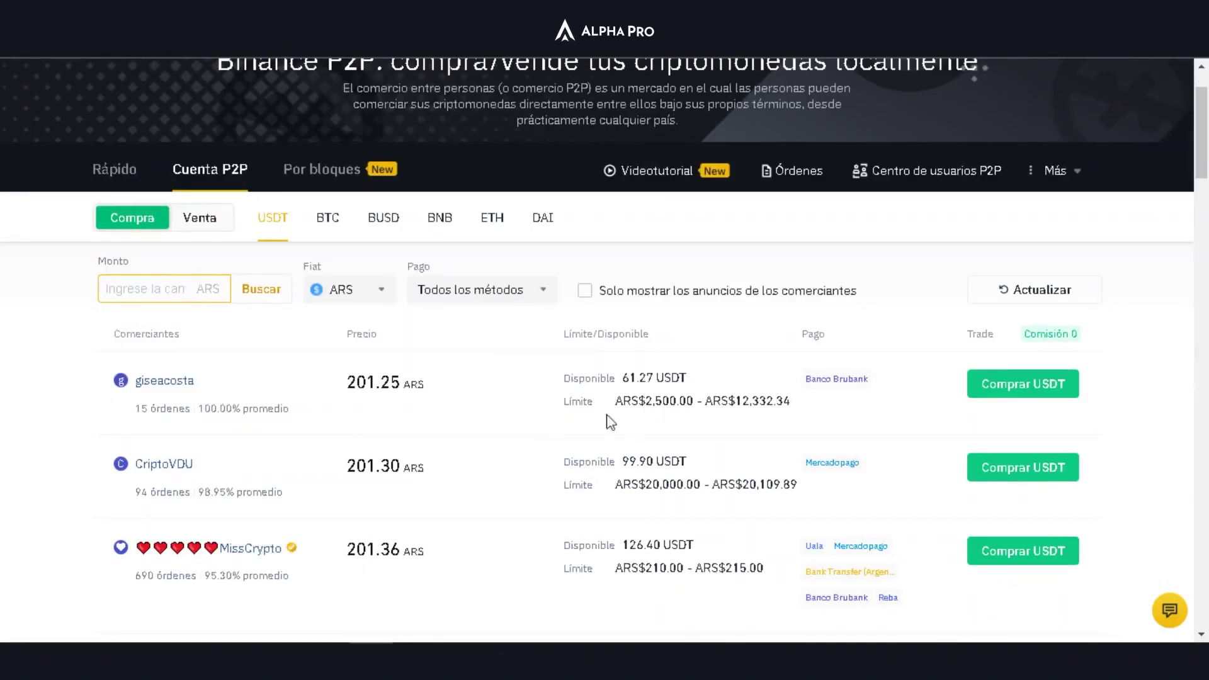
pyautogui.scroll(-1, 668, 418)
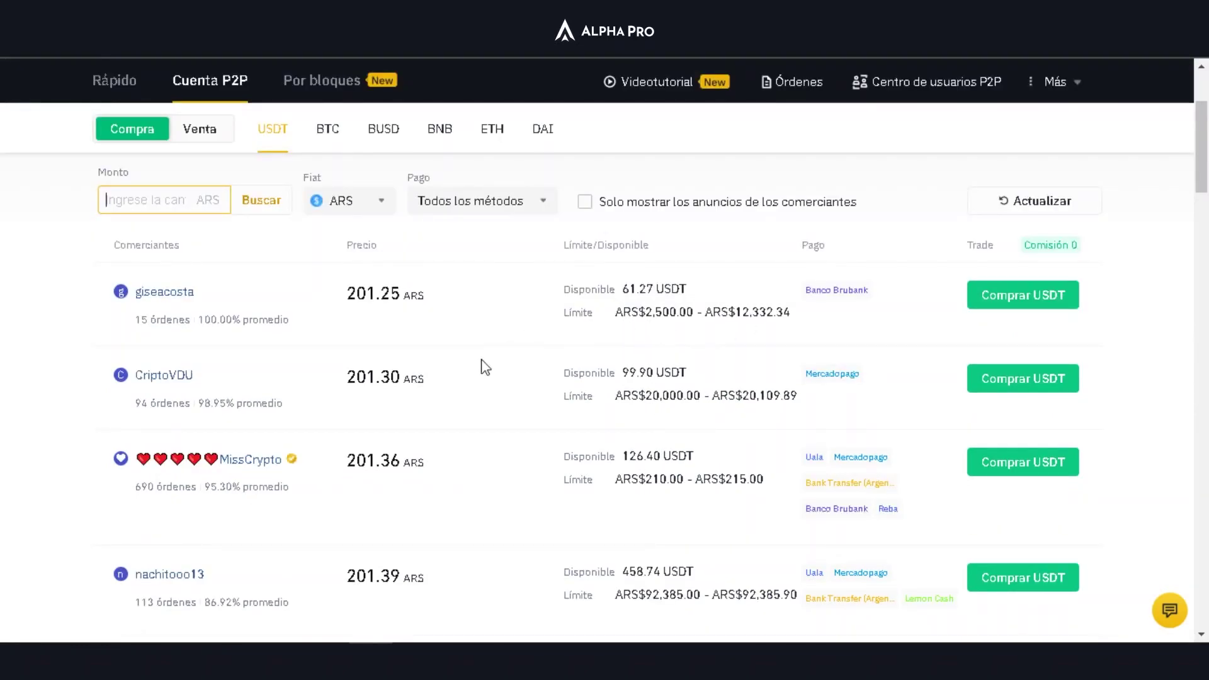
pyautogui.scroll(-2, 484, 364)
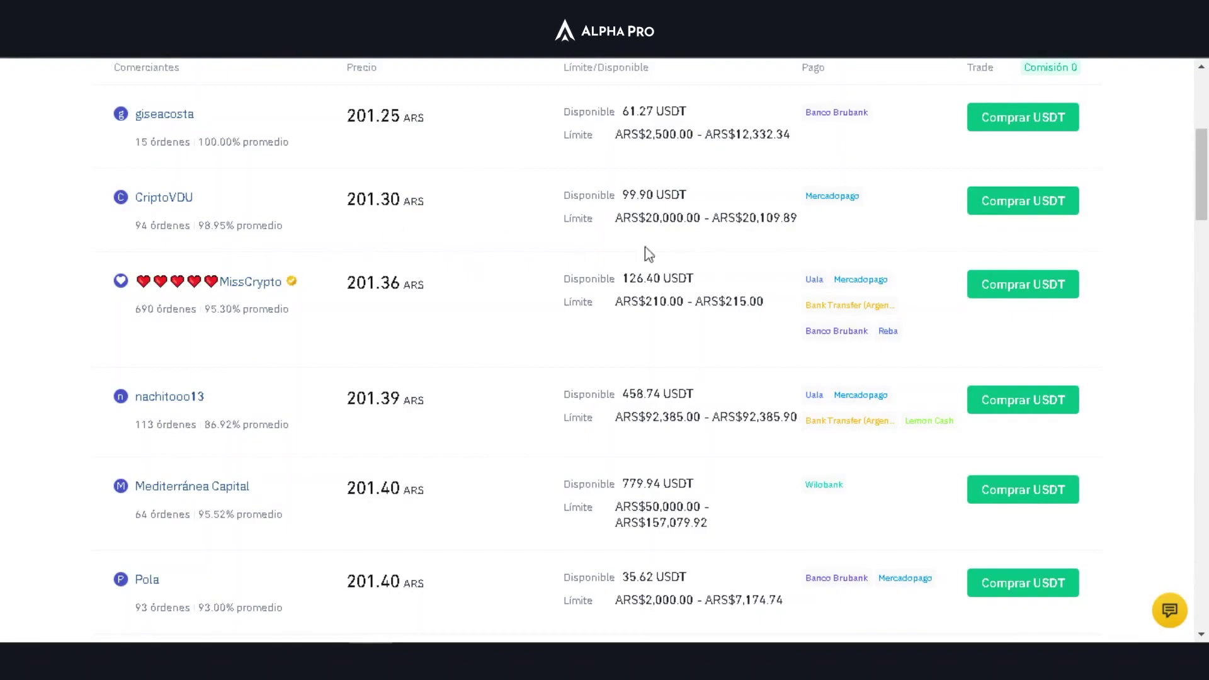
pyautogui.scroll(2, 448, 317)
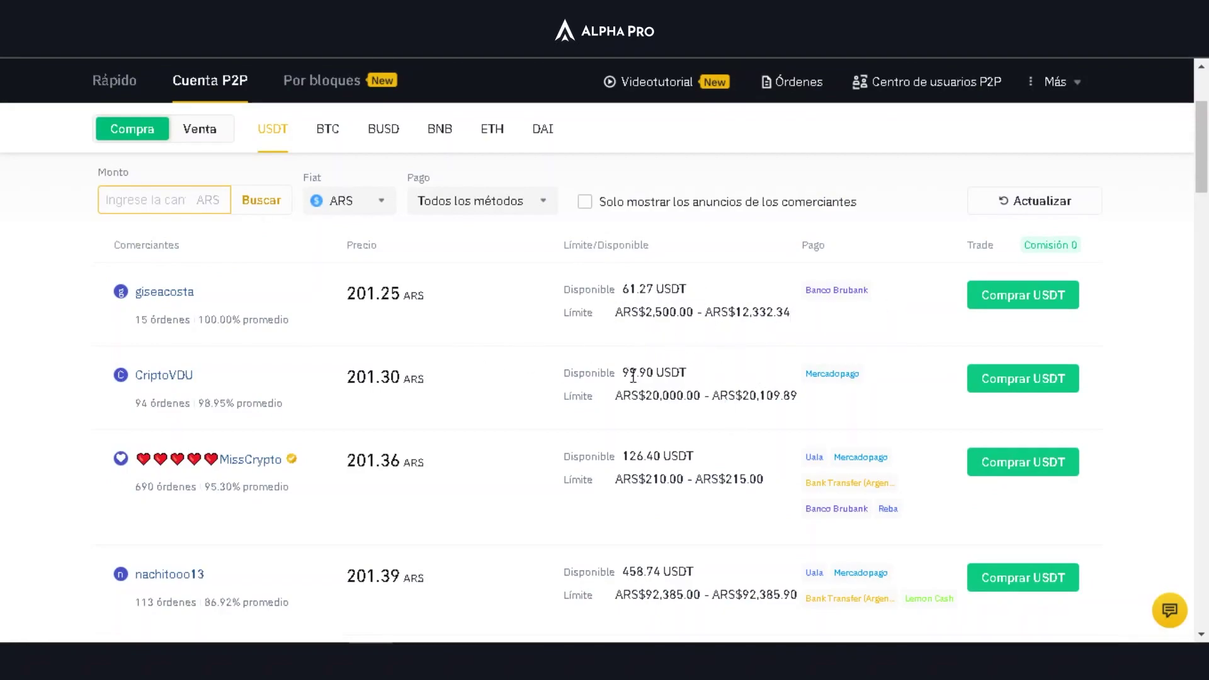
pyautogui.scroll(-8, 500, 284)
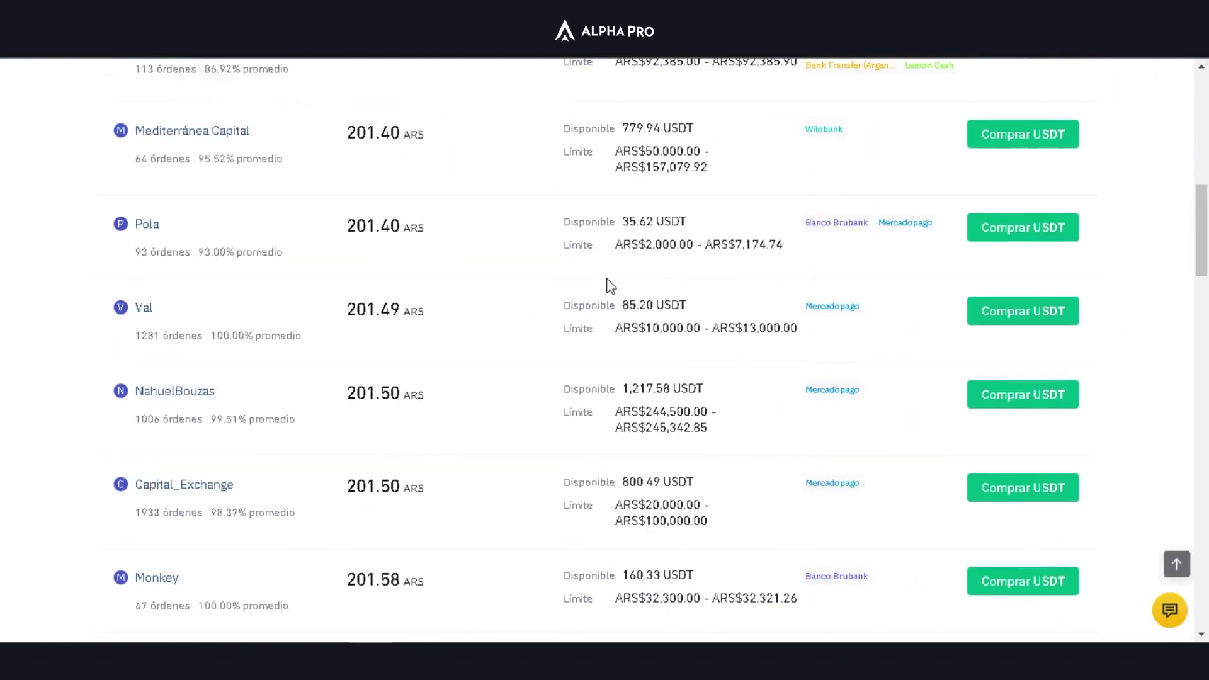
pyautogui.scroll(-3, 540, 278)
pyautogui.scroll(15, 485, 378)
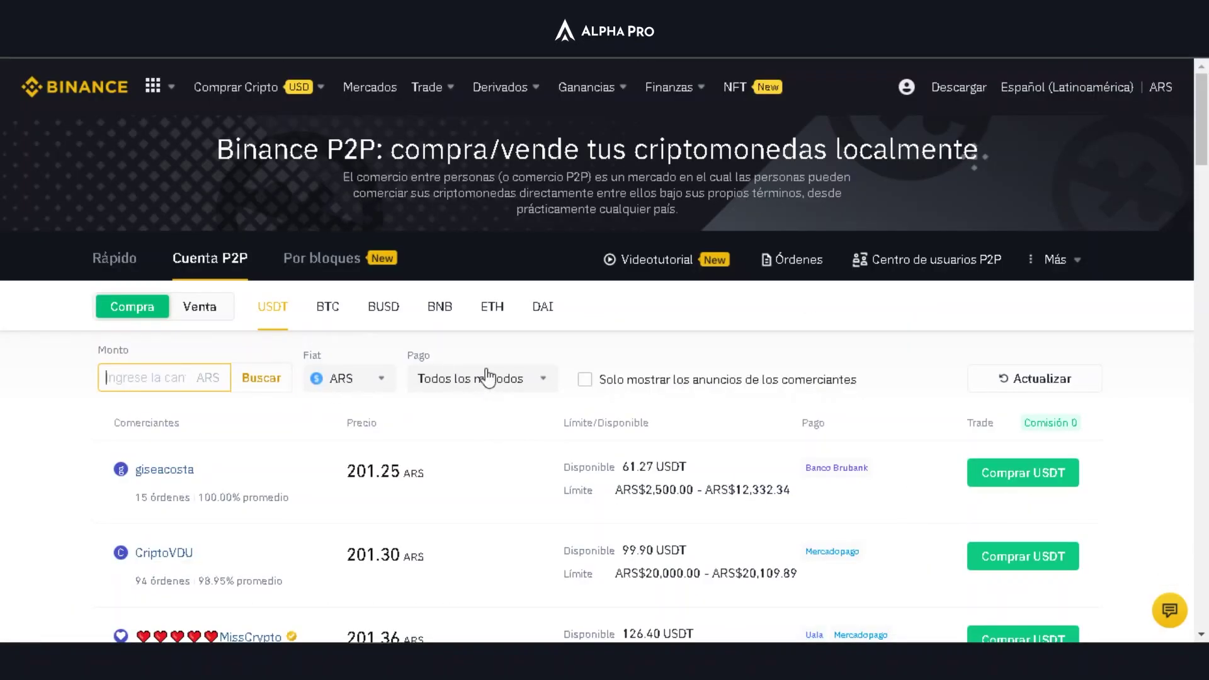
# Filter the USDT purchase offers by the Banco Brubank payment method.
pyautogui.scroll(-1, 403, 435)
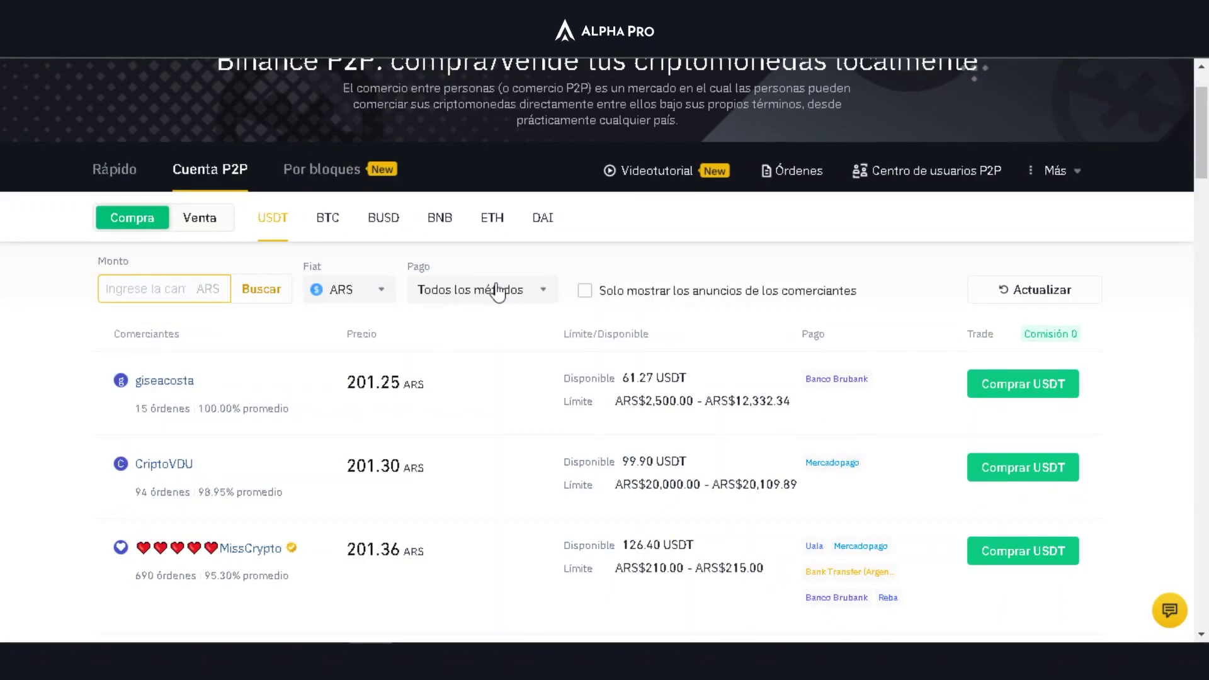
pyautogui.click(510, 299)
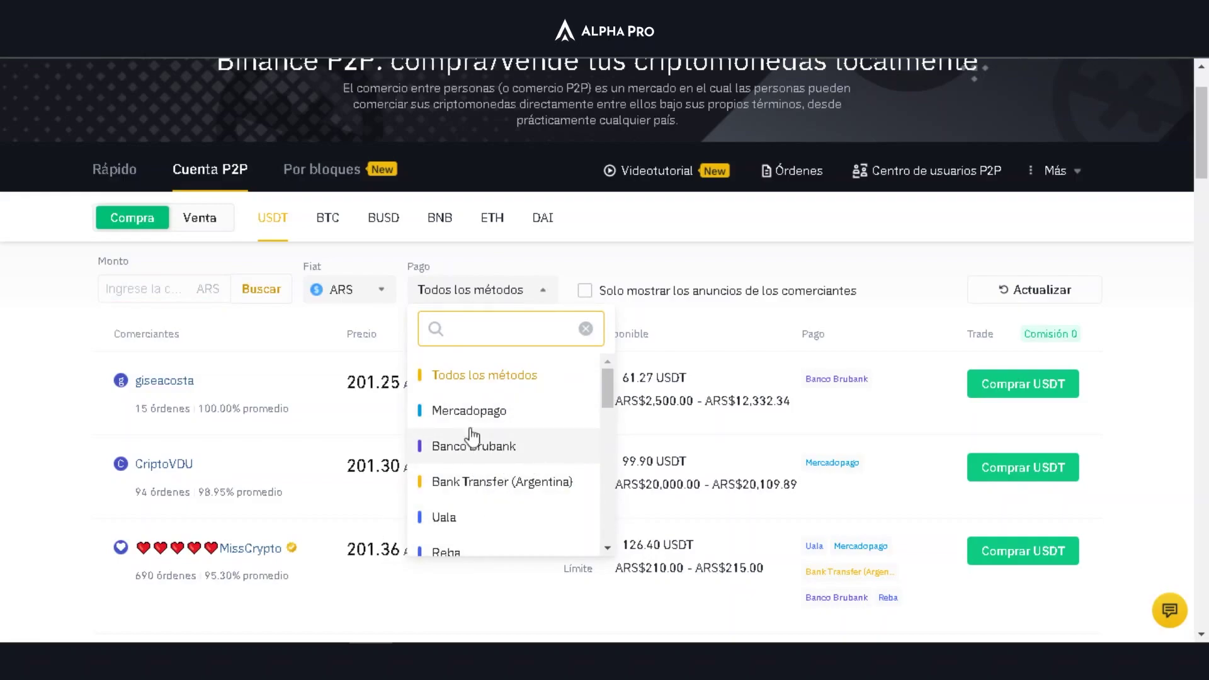
pyautogui.scroll(-1, 510, 512)
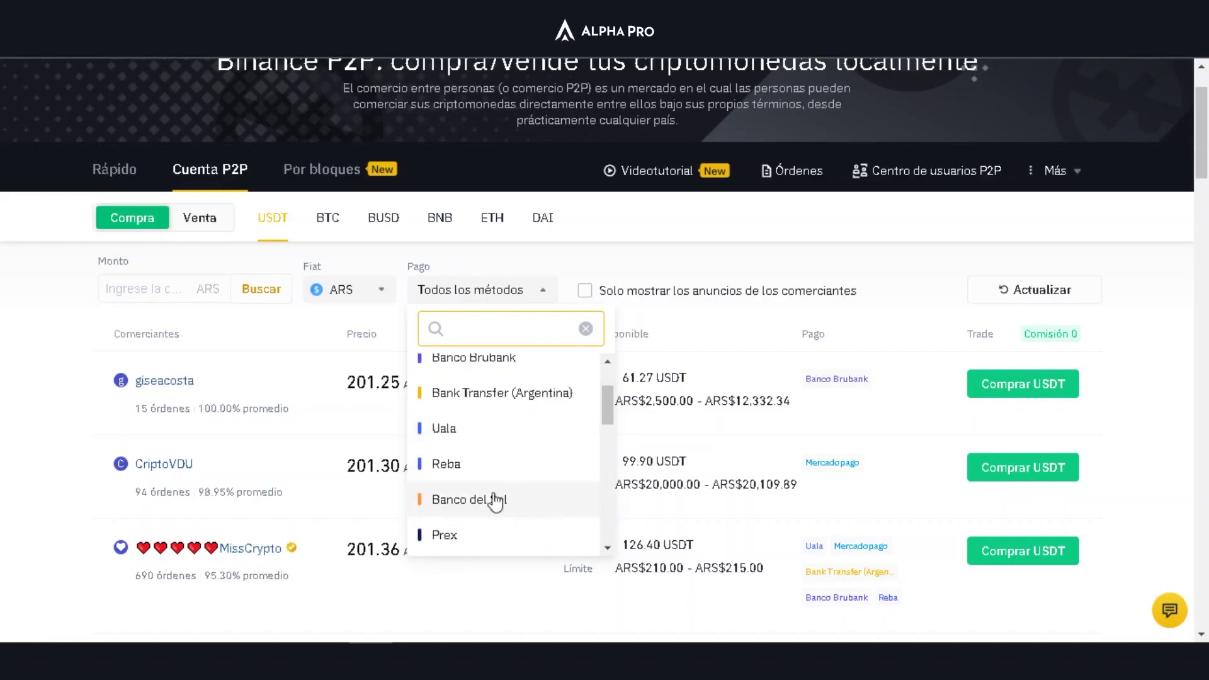
pyautogui.scroll(-5, 501, 441)
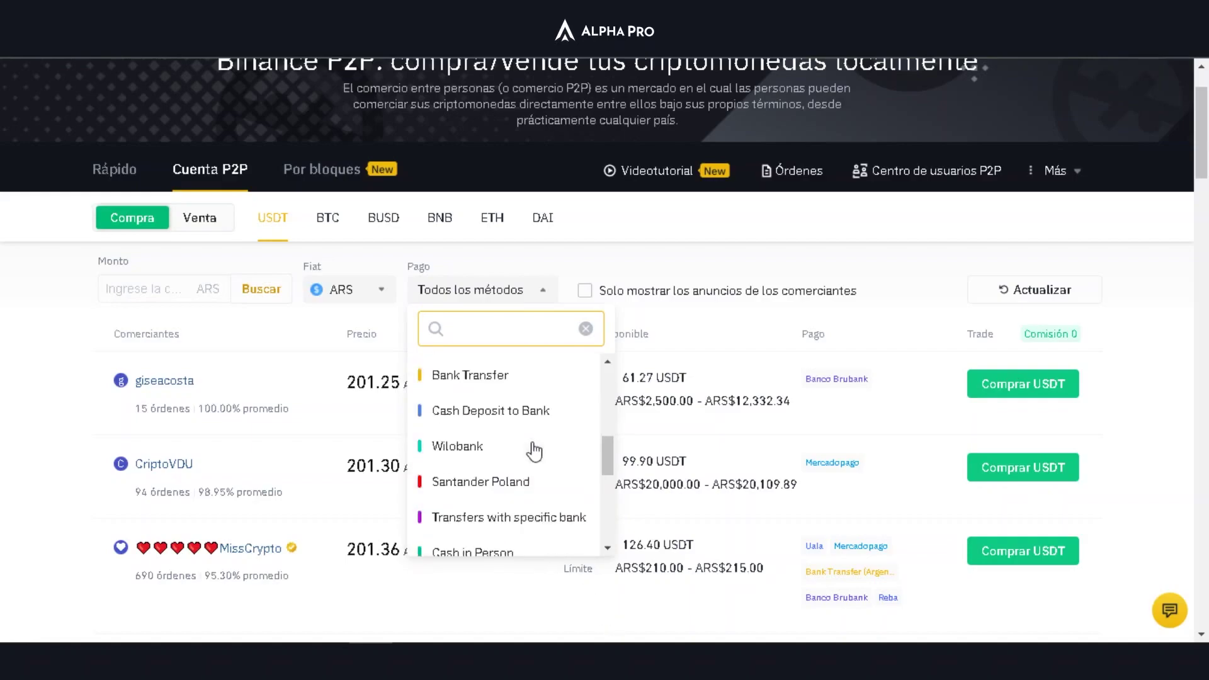
pyautogui.scroll(-1, 532, 449)
pyautogui.scroll(3, 531, 448)
pyautogui.scroll(-4, 536, 450)
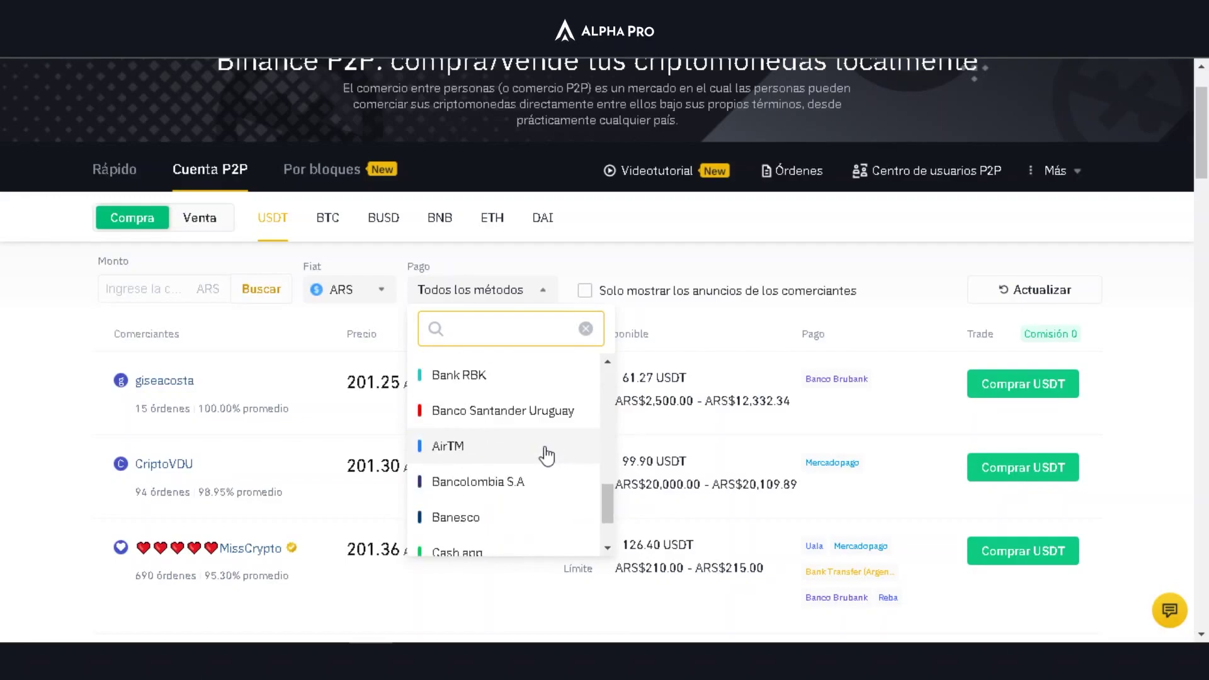
pyautogui.scroll(10, 543, 453)
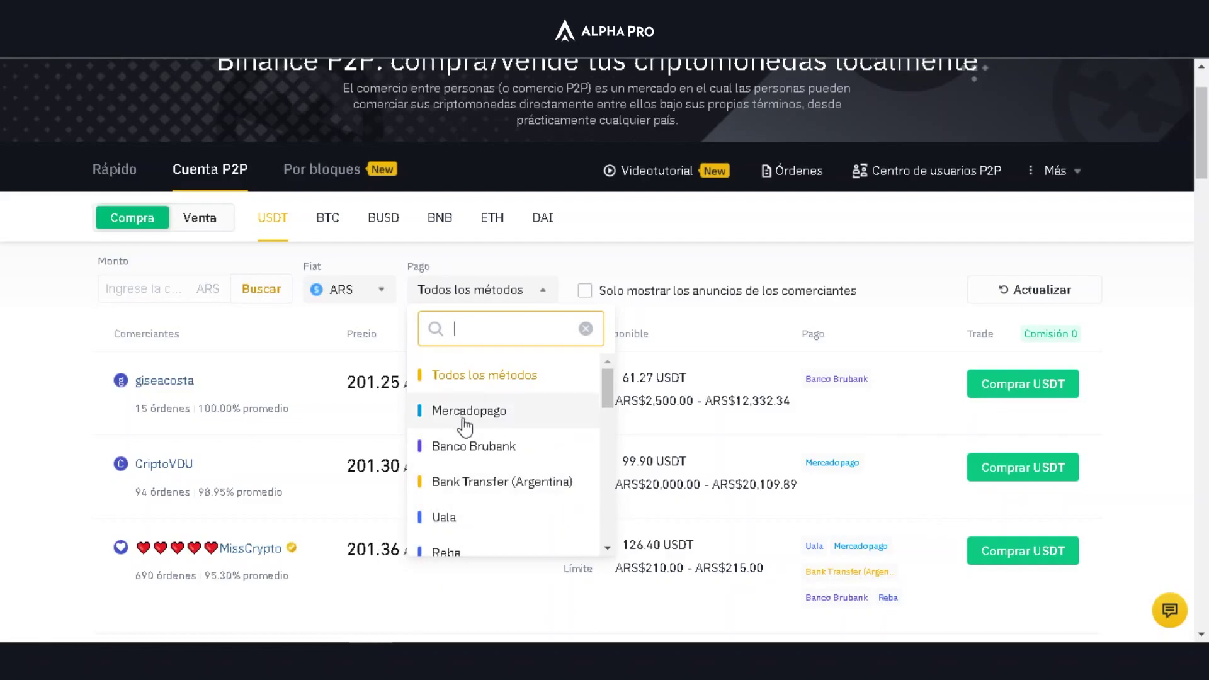
pyautogui.click(494, 450)
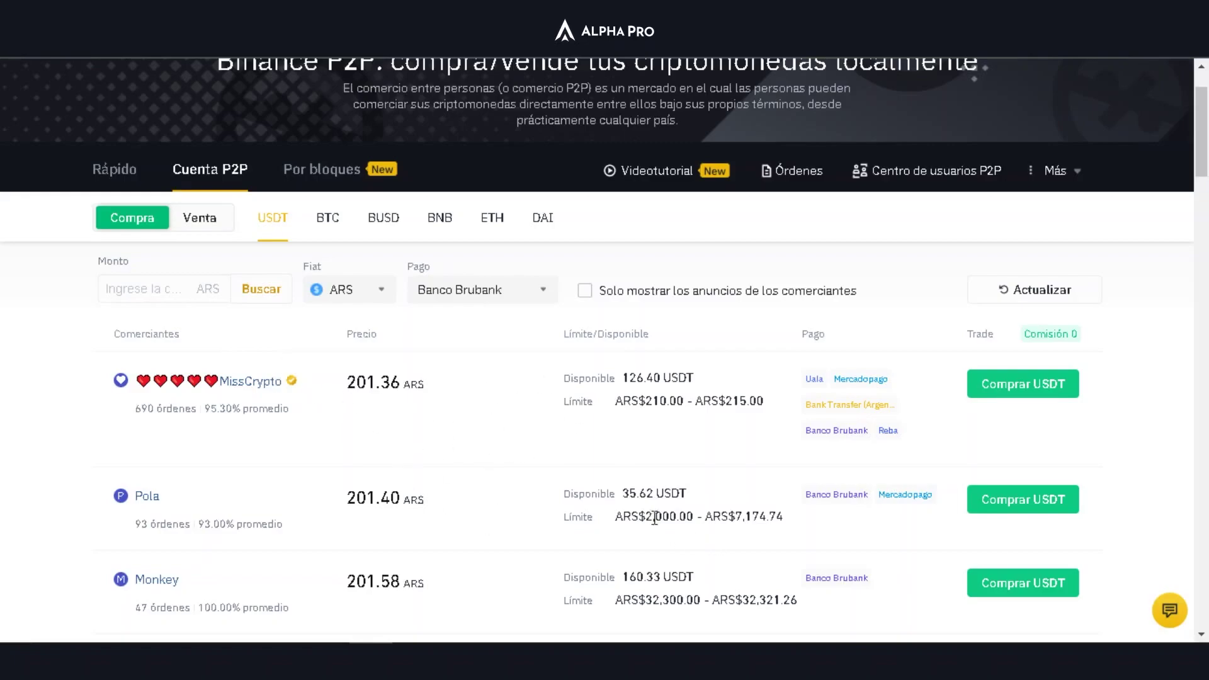
# Search the Banco Brubank offers for sellers who accept an amount of 21000 ARS.
pyautogui.scroll(-3, 671, 528)
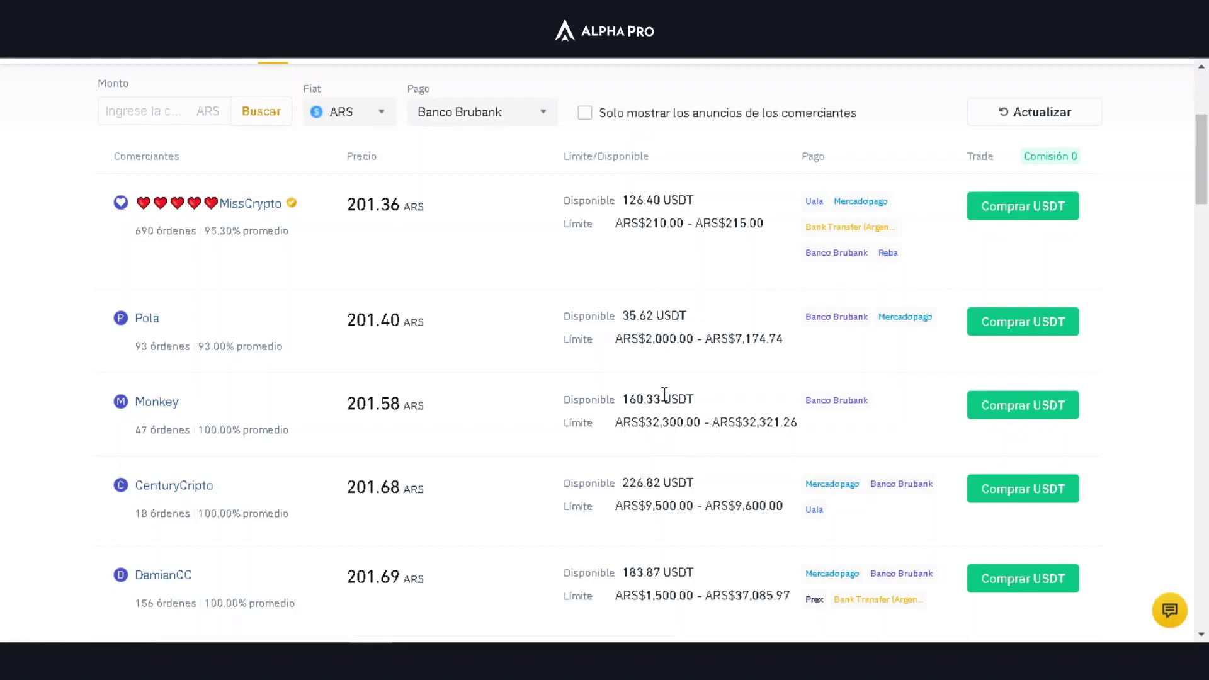
pyautogui.scroll(3, 488, 327)
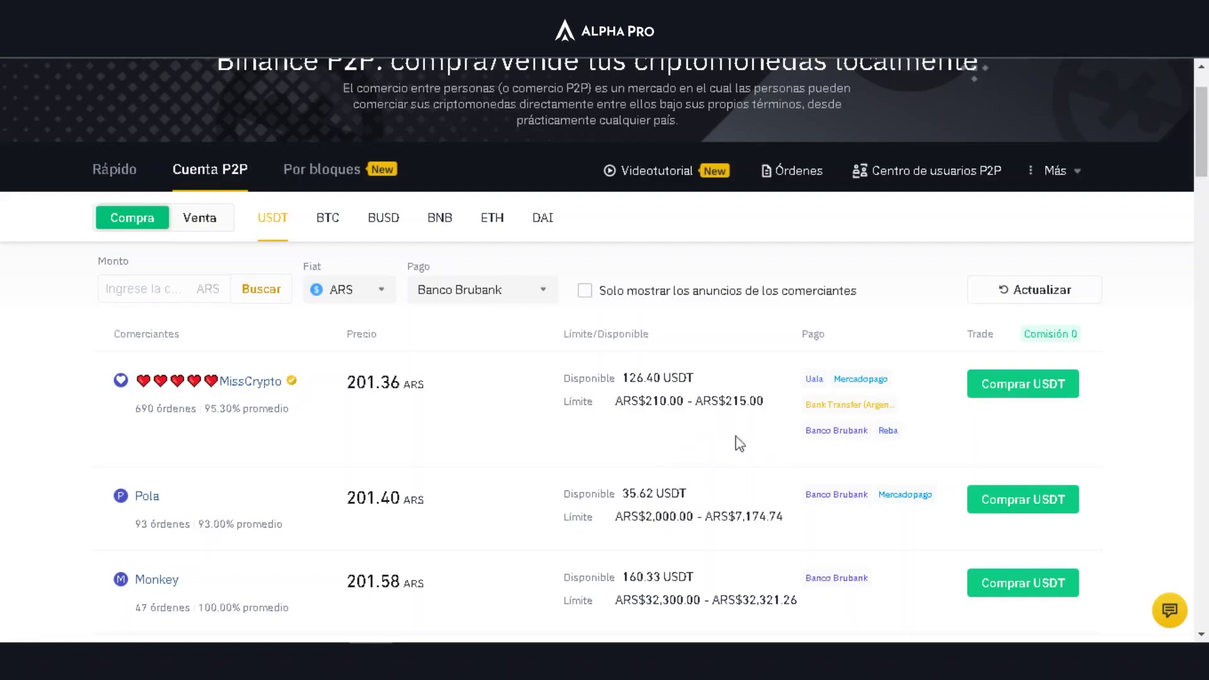
pyautogui.scroll(-1, 705, 441)
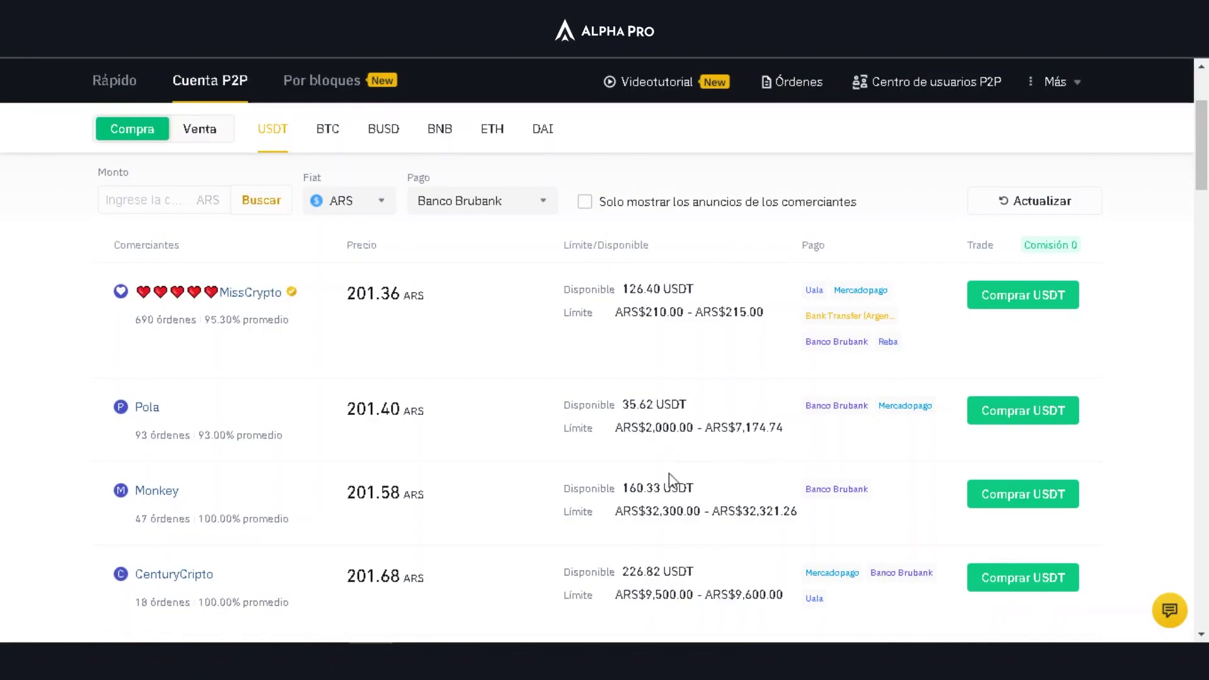
pyautogui.scroll(1, 694, 425)
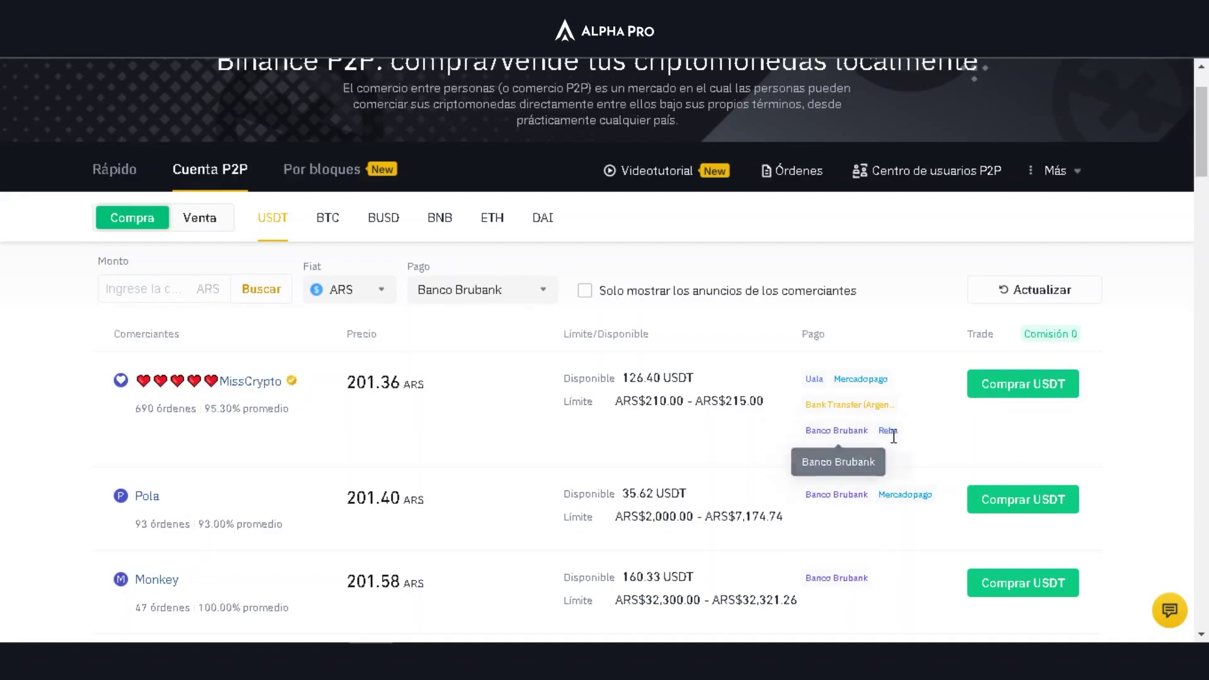
pyautogui.scroll(-1, 850, 454)
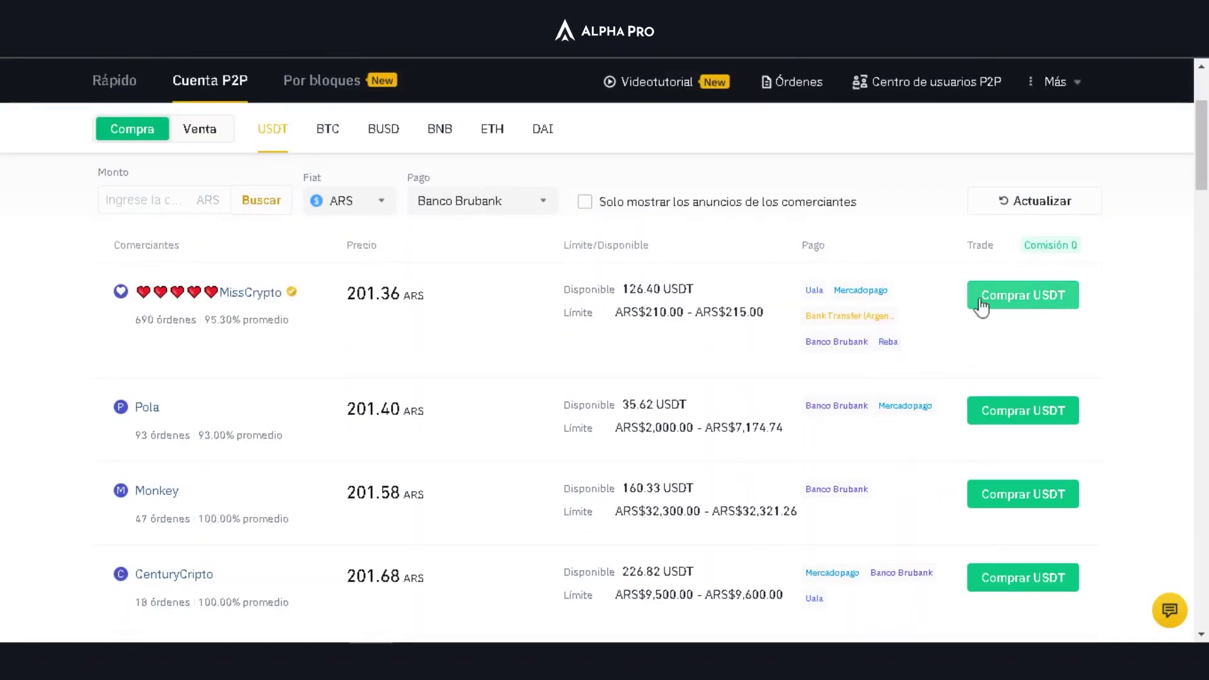
pyautogui.scroll(1, 970, 352)
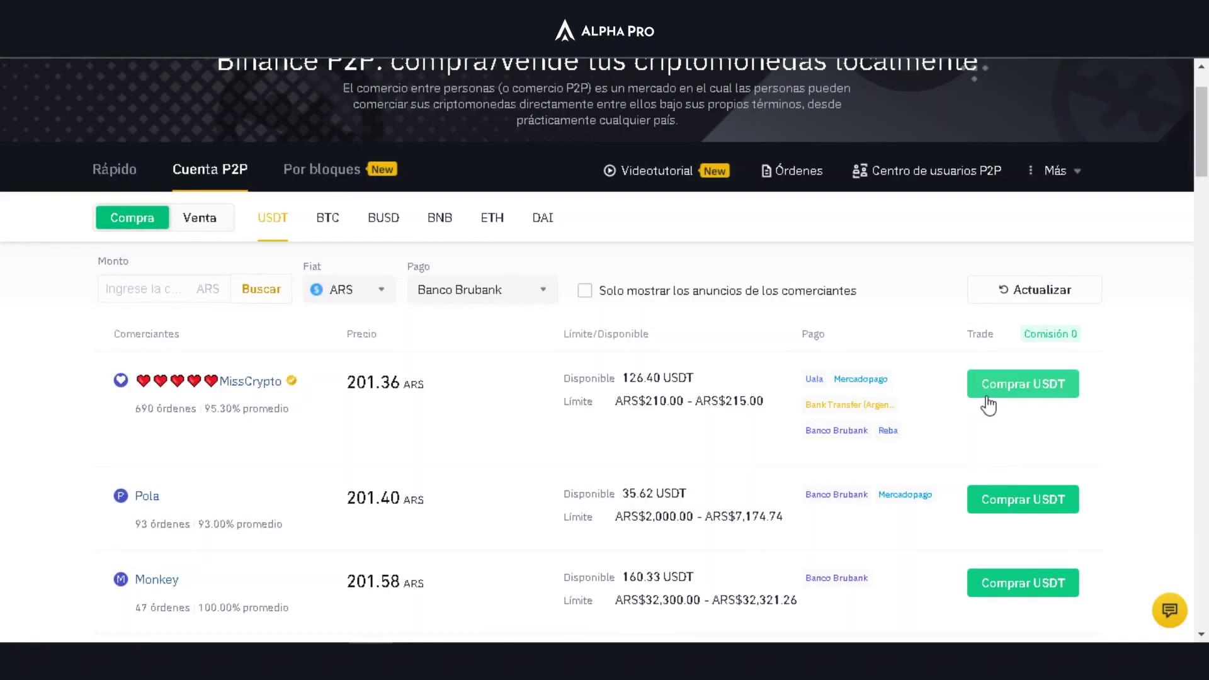
pyautogui.click(147, 291)
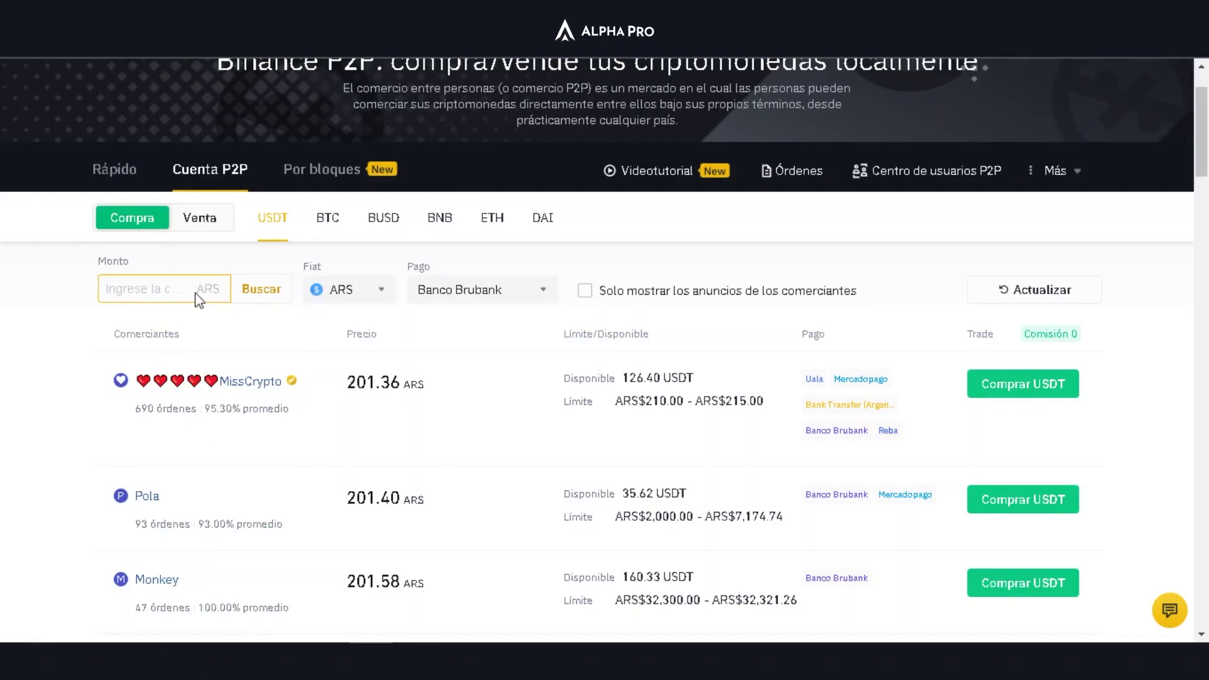
pyautogui.write('2100')
pyautogui.click(263, 289)
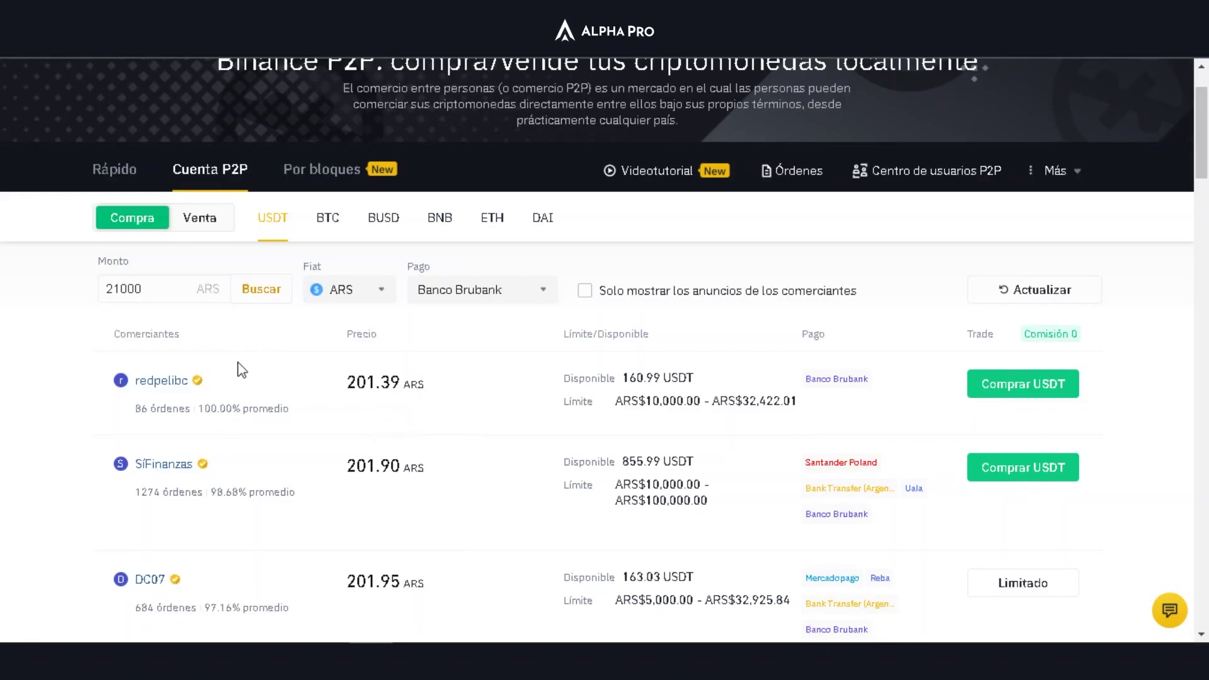
# Compare the filtered sellers' prices, order limits, number of orders and completion rates.
pyautogui.scroll(-1, 242, 370)
pyautogui.scroll(1, 113, 386)
pyautogui.scroll(-1, 224, 402)
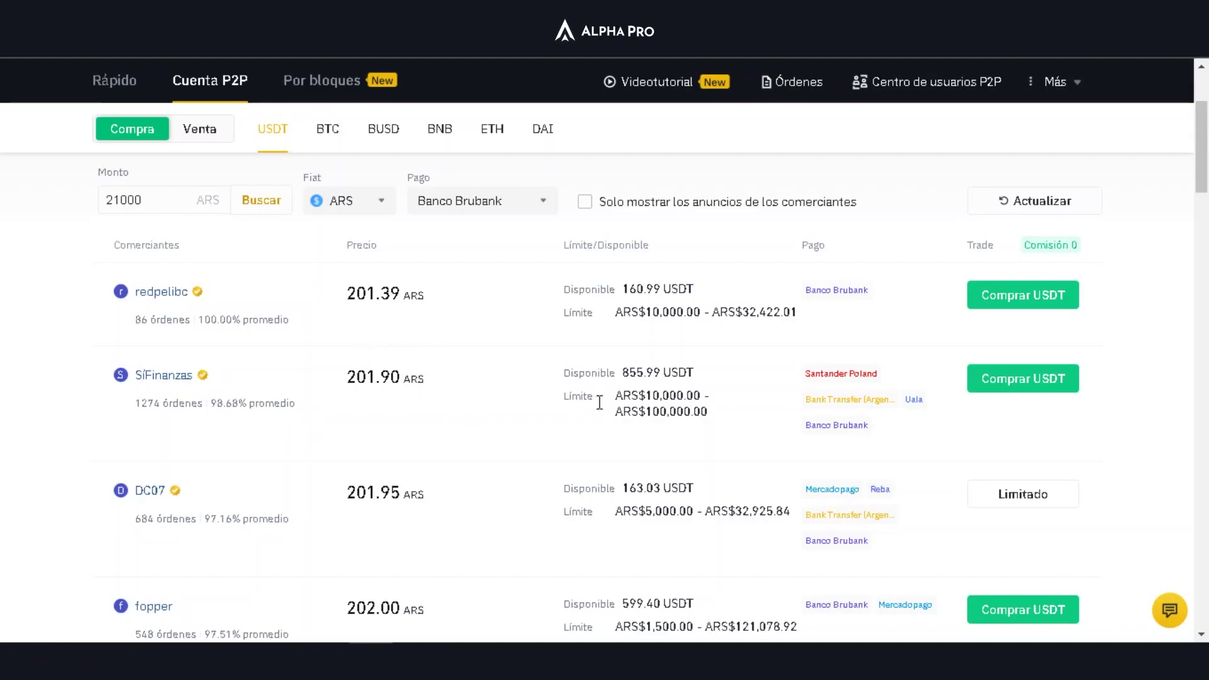
pyautogui.scroll(2, 458, 378)
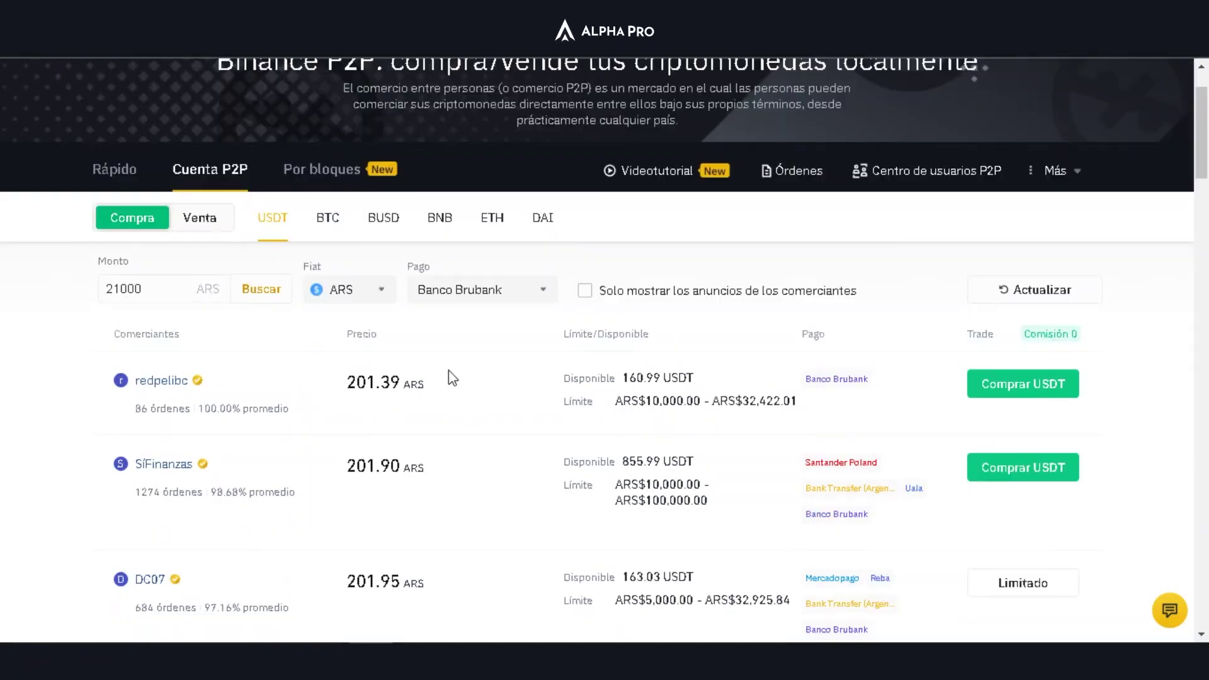
pyautogui.scroll(-4, 202, 441)
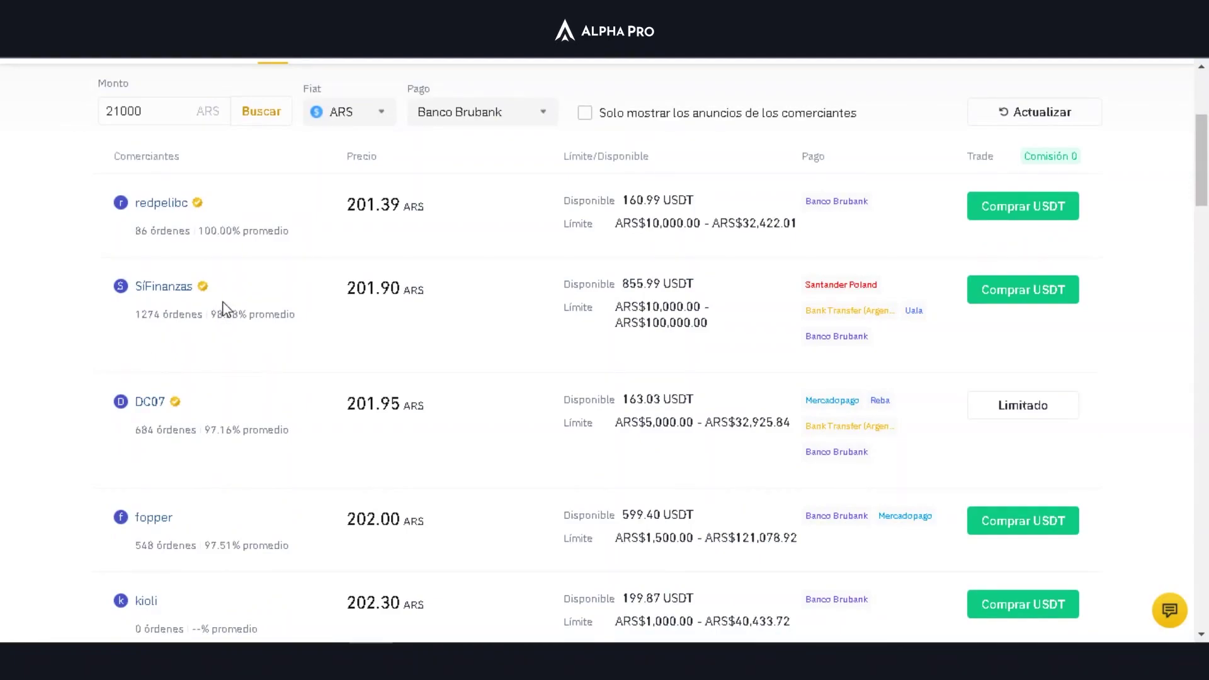
pyautogui.scroll(3, 281, 258)
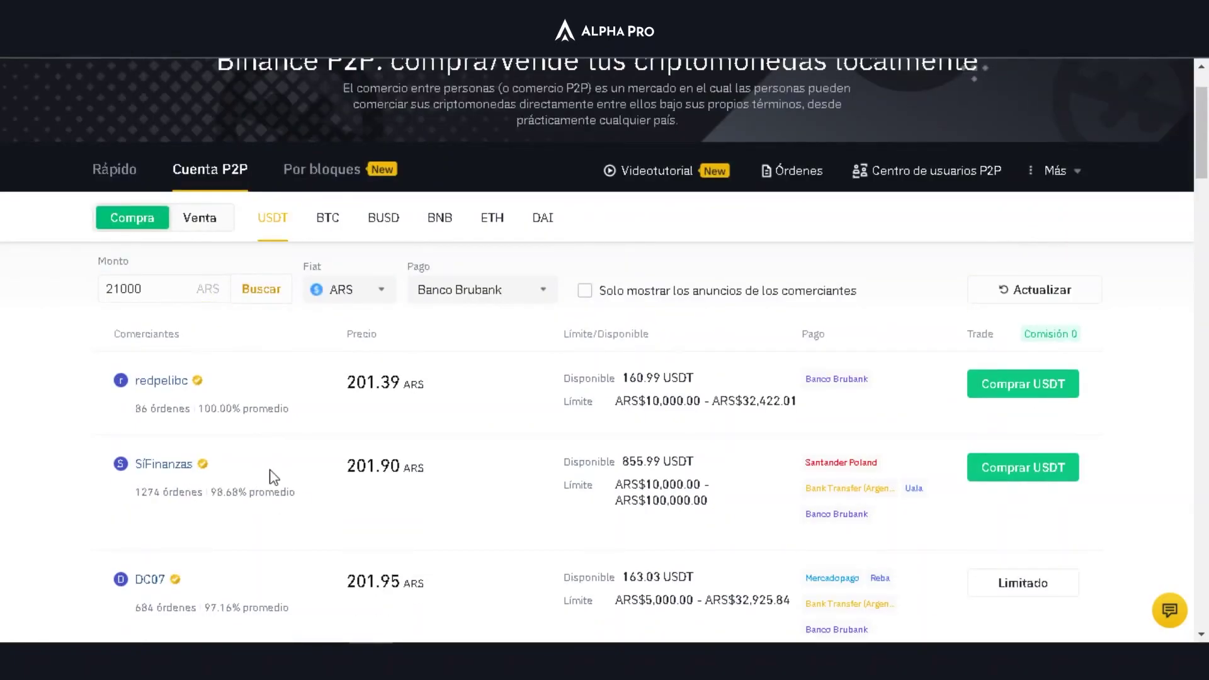
pyautogui.scroll(-2, 473, 485)
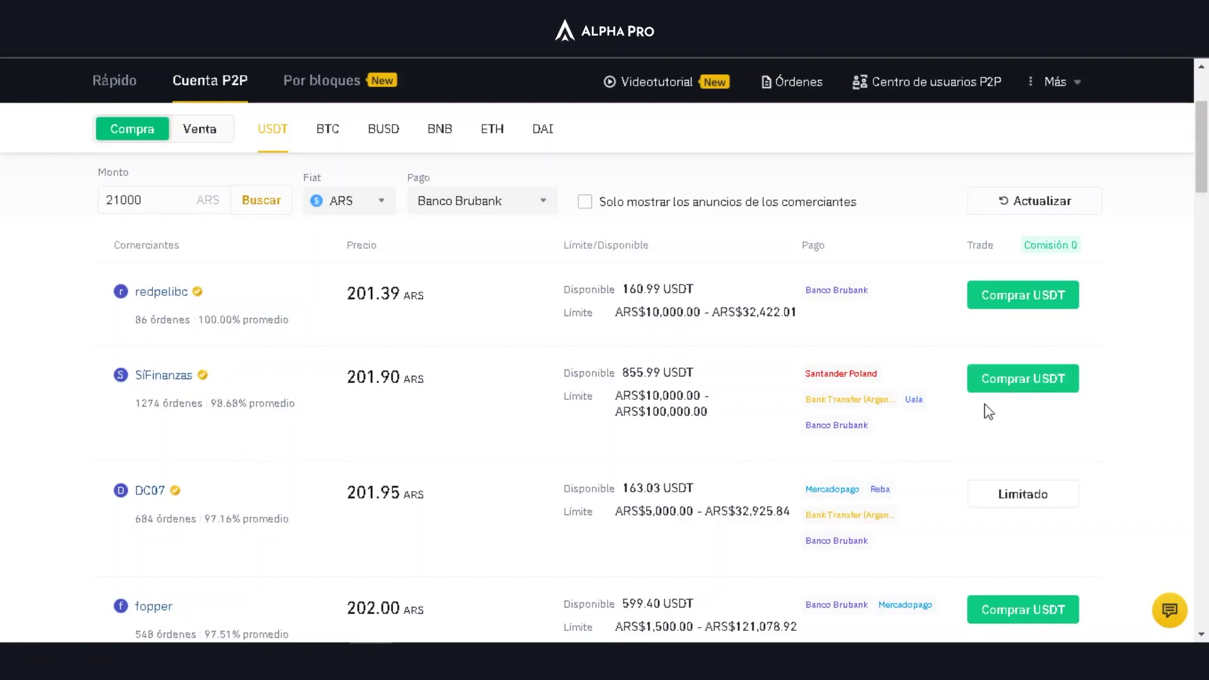
# Open the purchase form of the SíFinanzas offer and set the amount to receive to 100 USDT.
pyautogui.click(1027, 385)
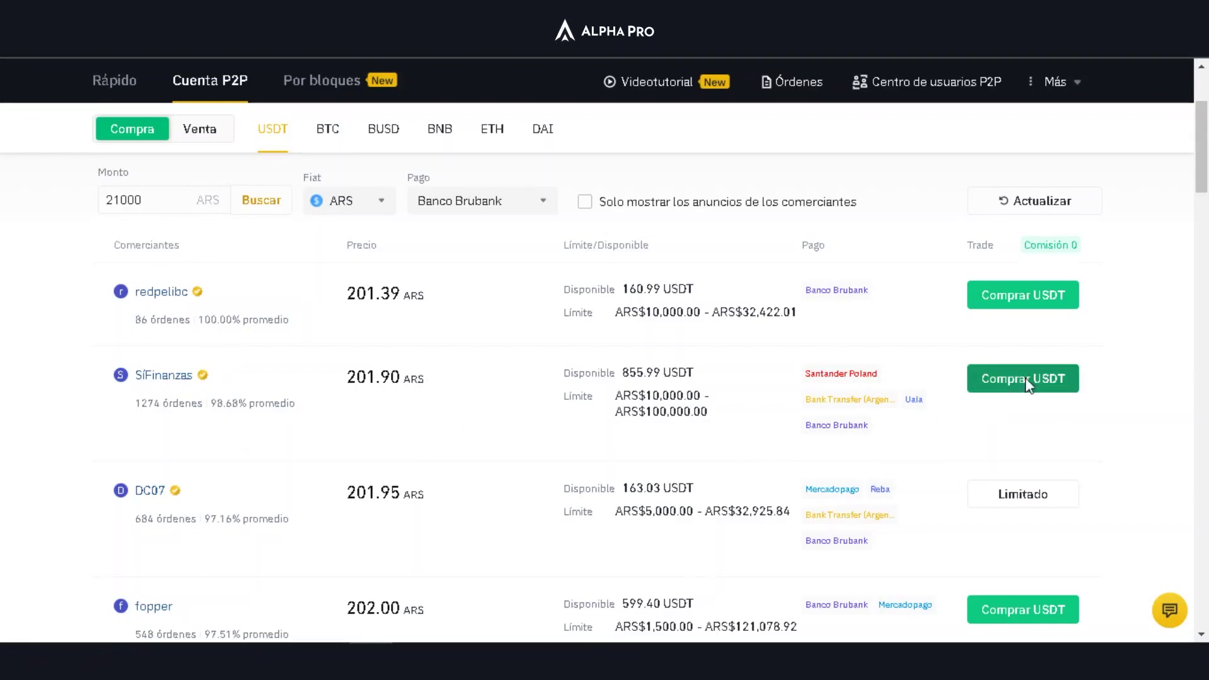
pyautogui.scroll(-1, 755, 318)
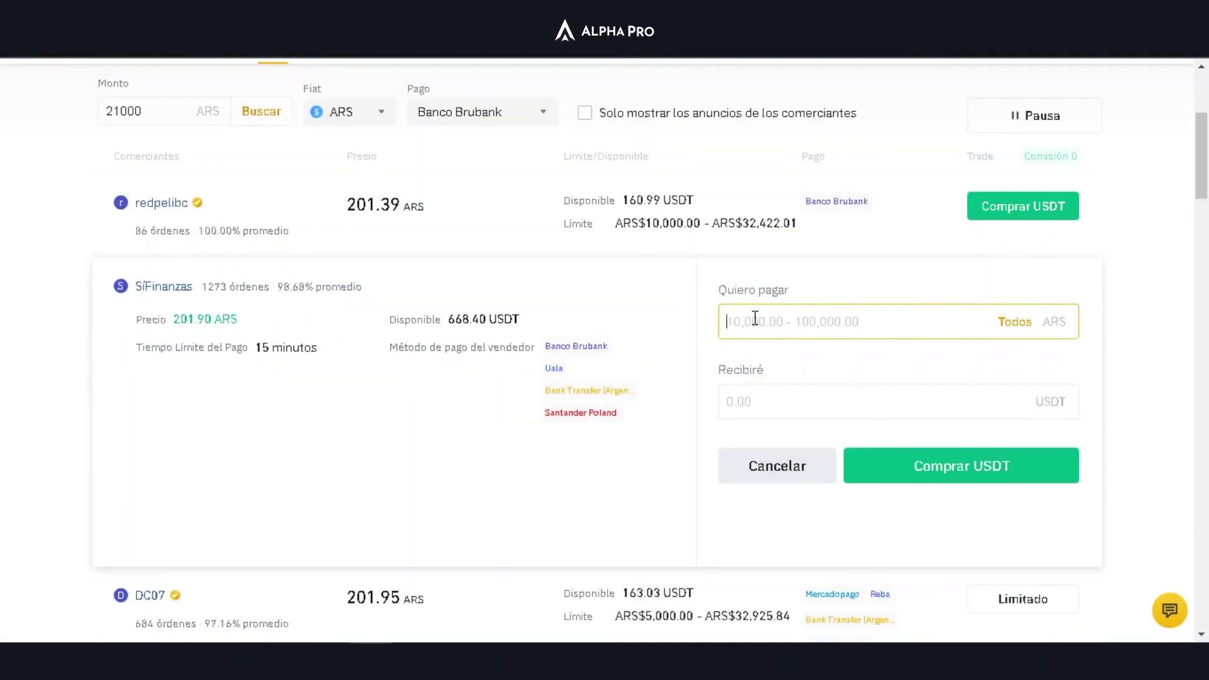
pyautogui.click(827, 402)
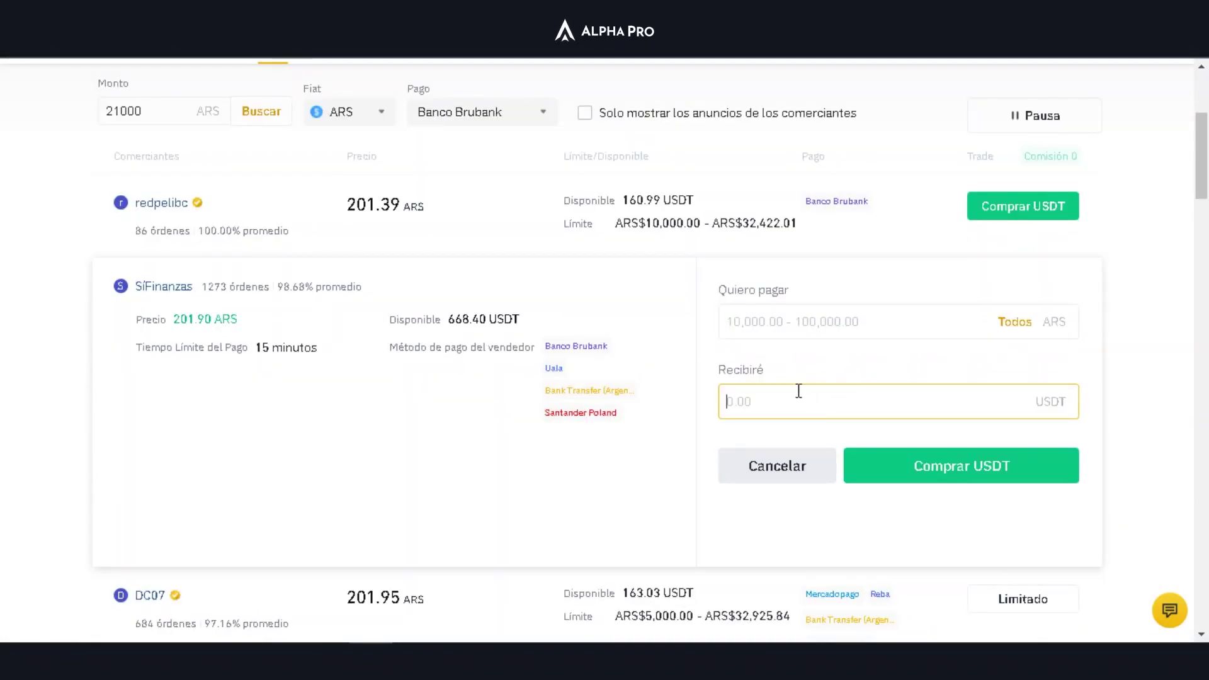
pyautogui.write('100')
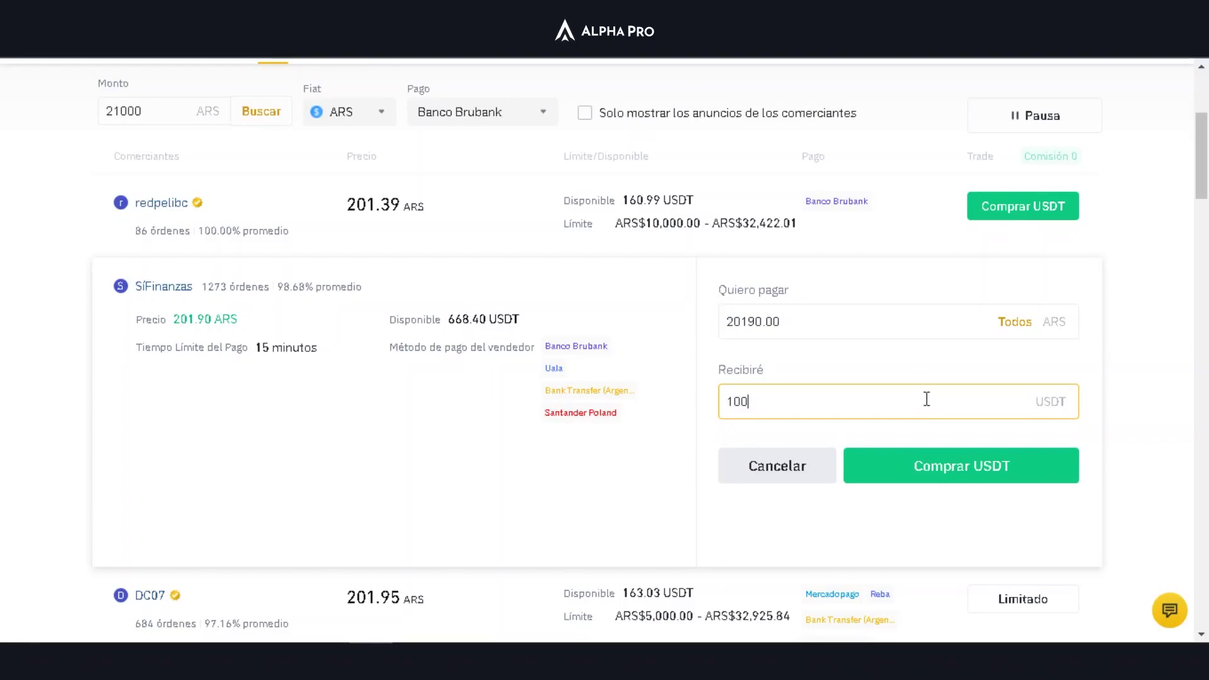
# Place the 100 USDT purchase order with SíFinanzas and expand the seller's complete Banco Brubank payment details.
pyautogui.click(962, 470)
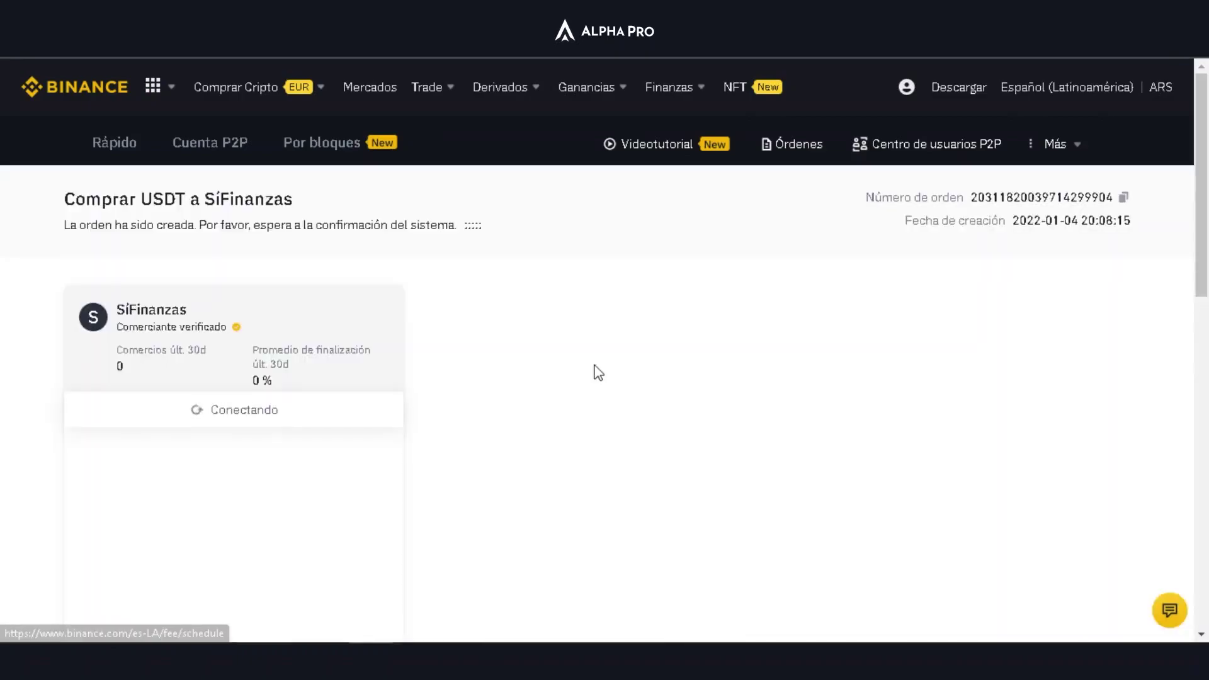
pyautogui.scroll(-3, 329, 359)
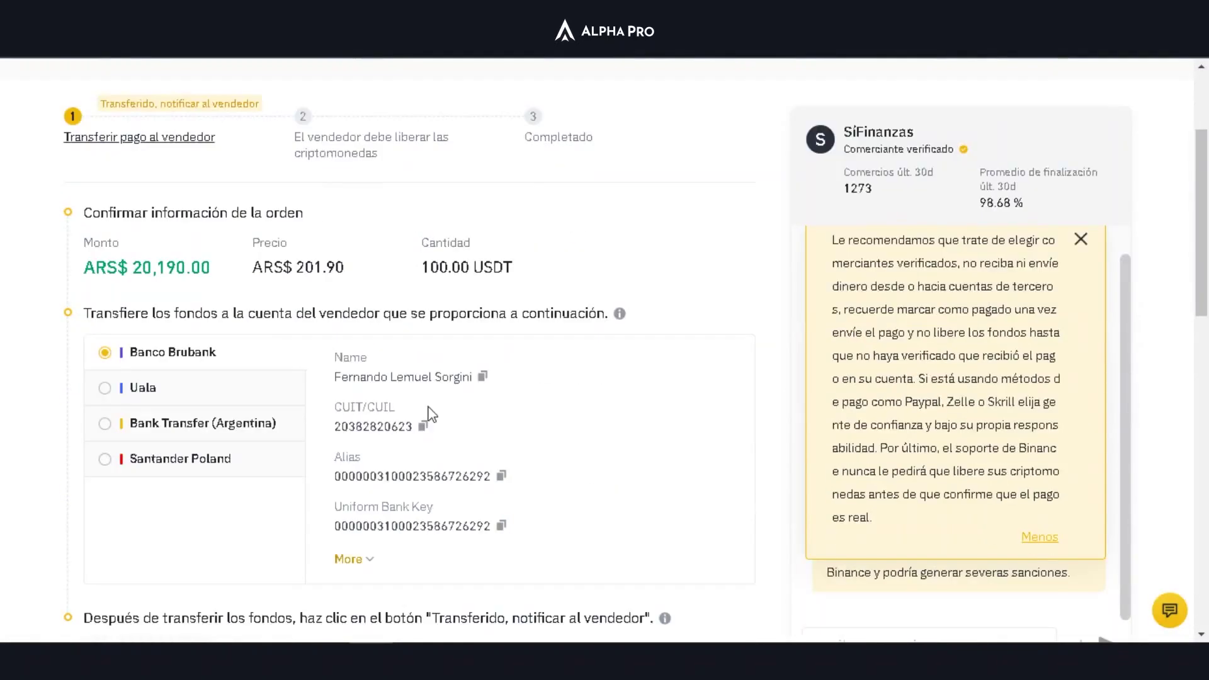
pyautogui.scroll(-2, 598, 447)
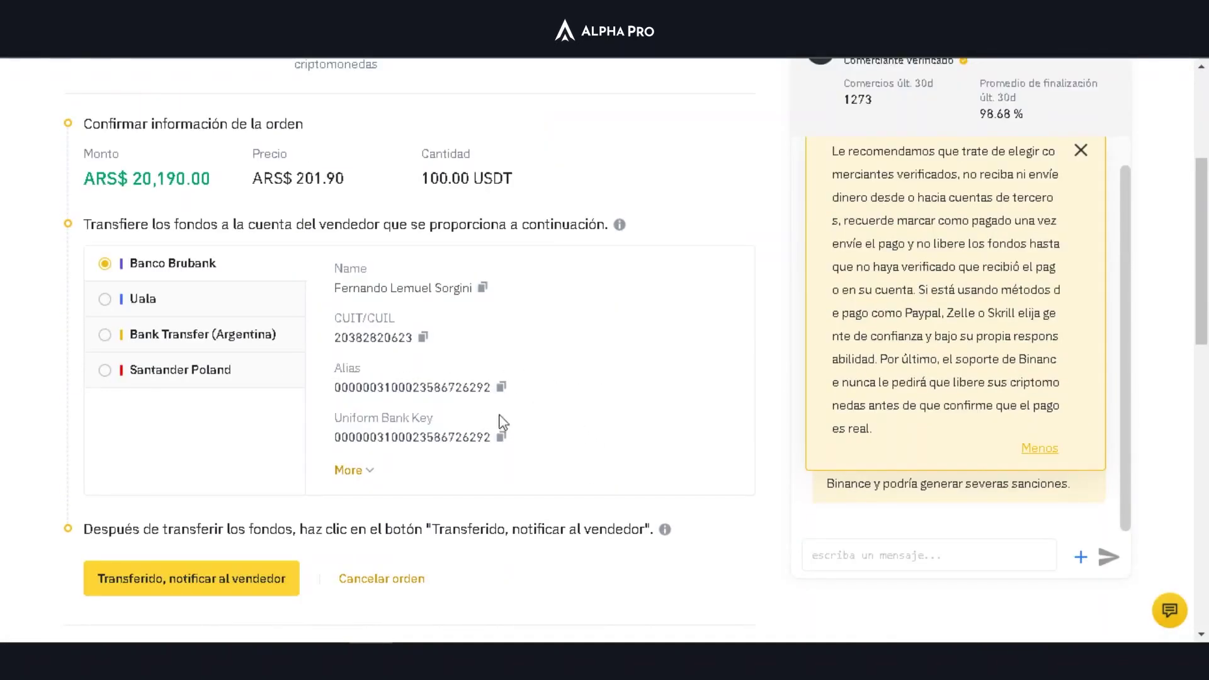
pyautogui.scroll(2, 498, 403)
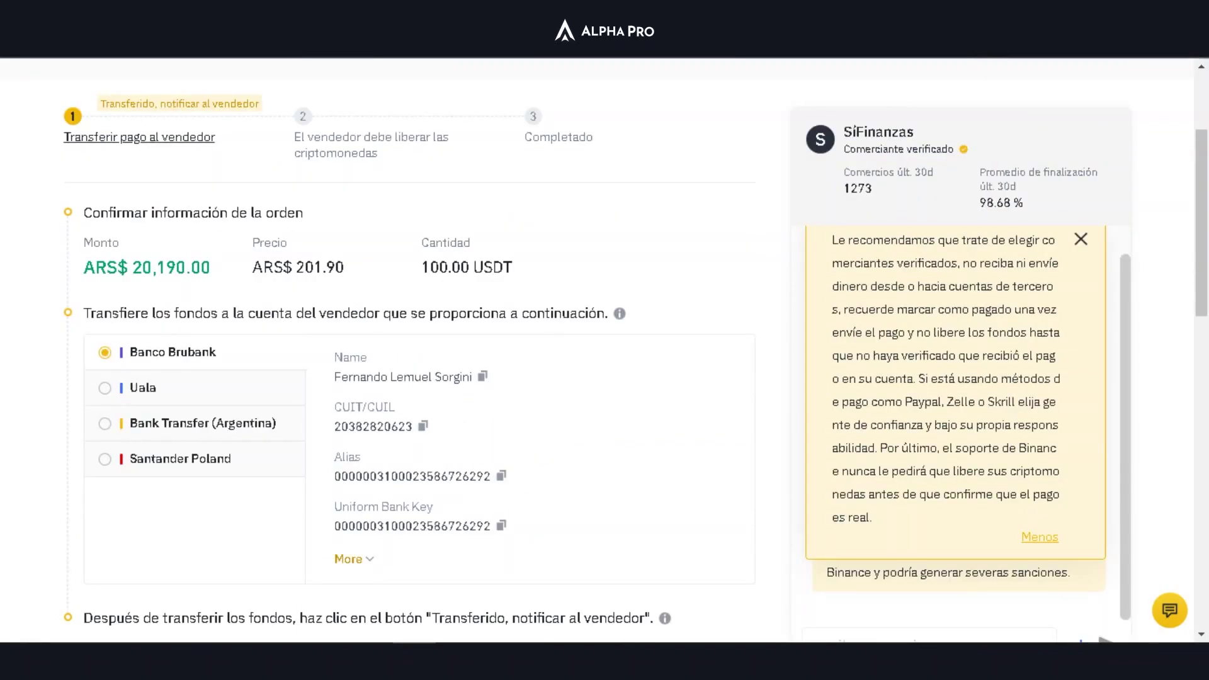
pyautogui.click(353, 558)
pyautogui.scroll(-4, 415, 352)
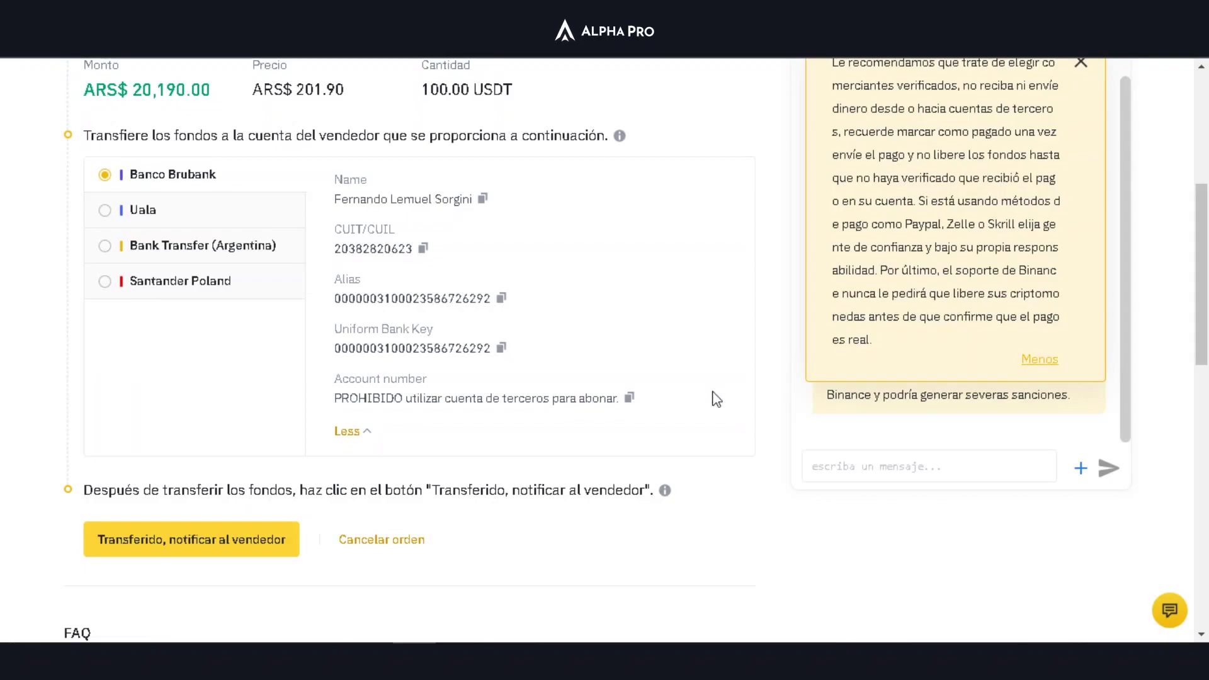
# Mark the purchase order as paid to notify the seller and send "transferencia realizada" in the order chat.
pyautogui.scroll(-4, 1028, 453)
pyautogui.click(139, 285)
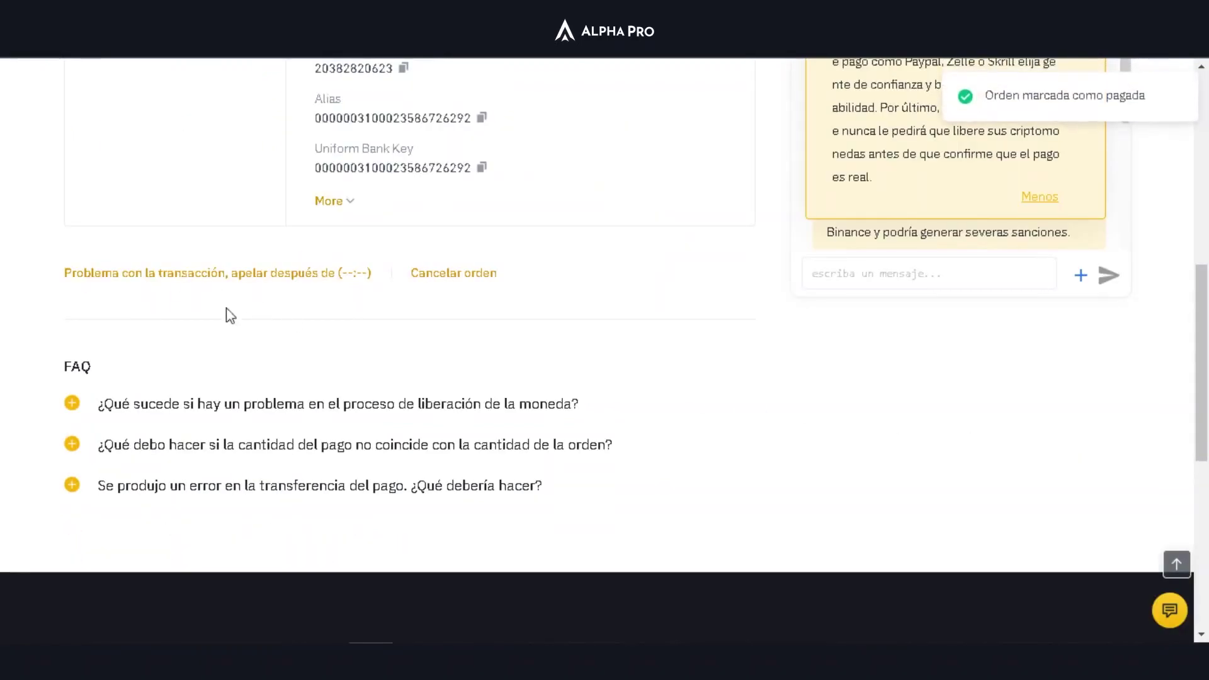
pyautogui.scroll(3, 277, 302)
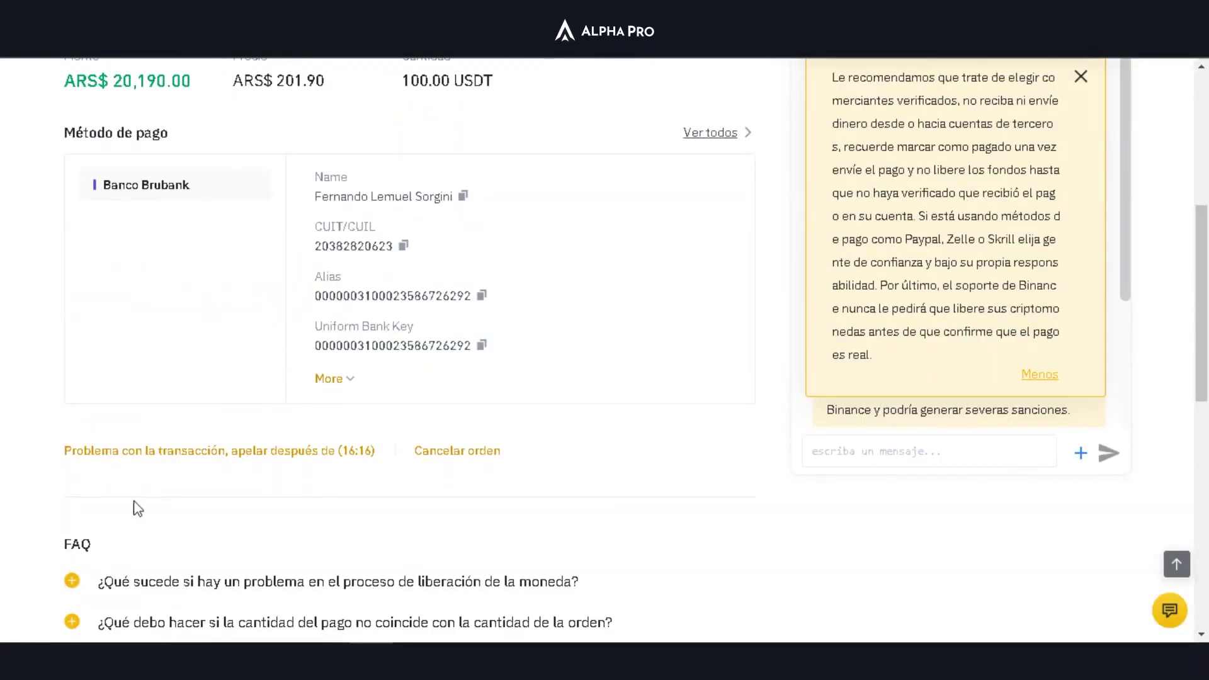
pyautogui.scroll(1, 1063, 499)
pyautogui.scroll(-3, 1063, 498)
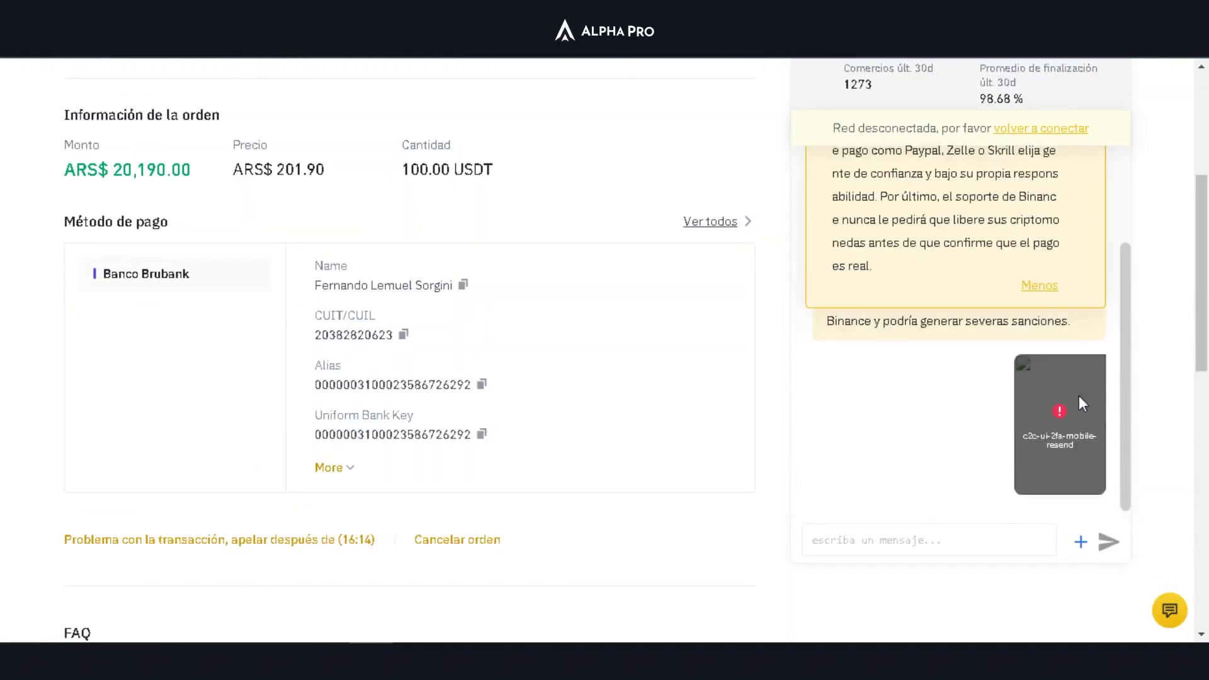
pyautogui.click(979, 540)
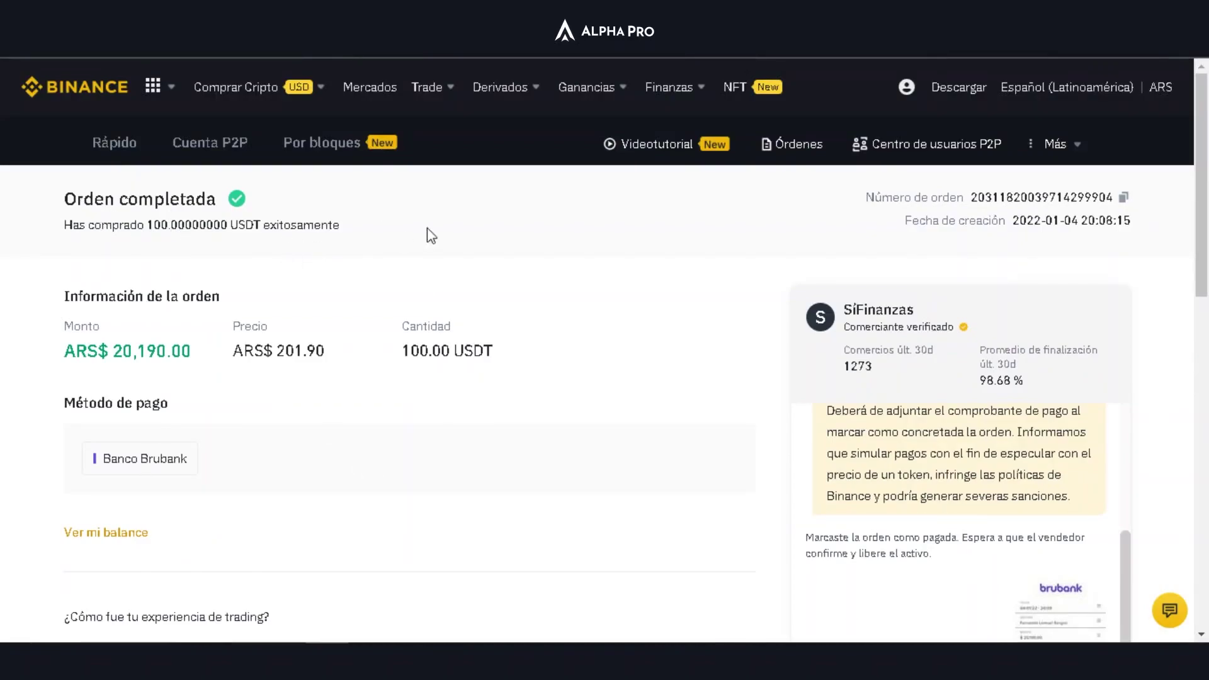
# Open the funds wallet from the completed purchase order, dismiss the P2P wallet notice and check the USDT balance.
pyautogui.scroll(-3, 427, 235)
pyautogui.scroll(-3, 434, 343)
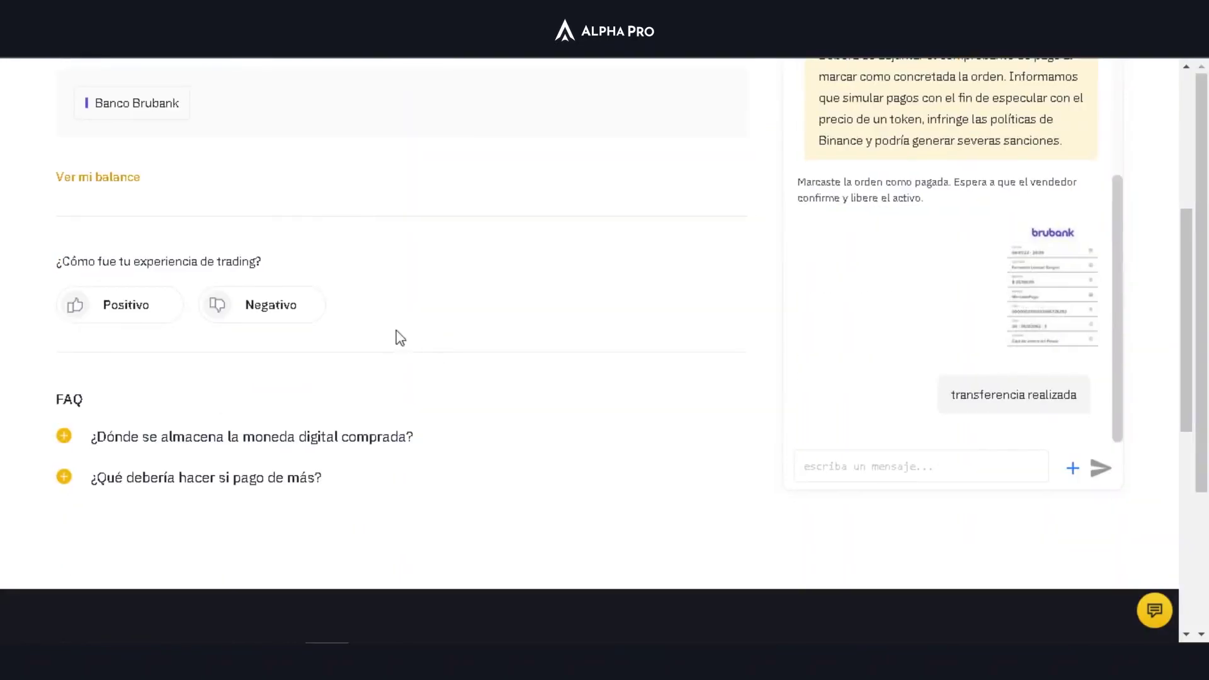
pyautogui.scroll(4, 403, 355)
pyautogui.click(88, 448)
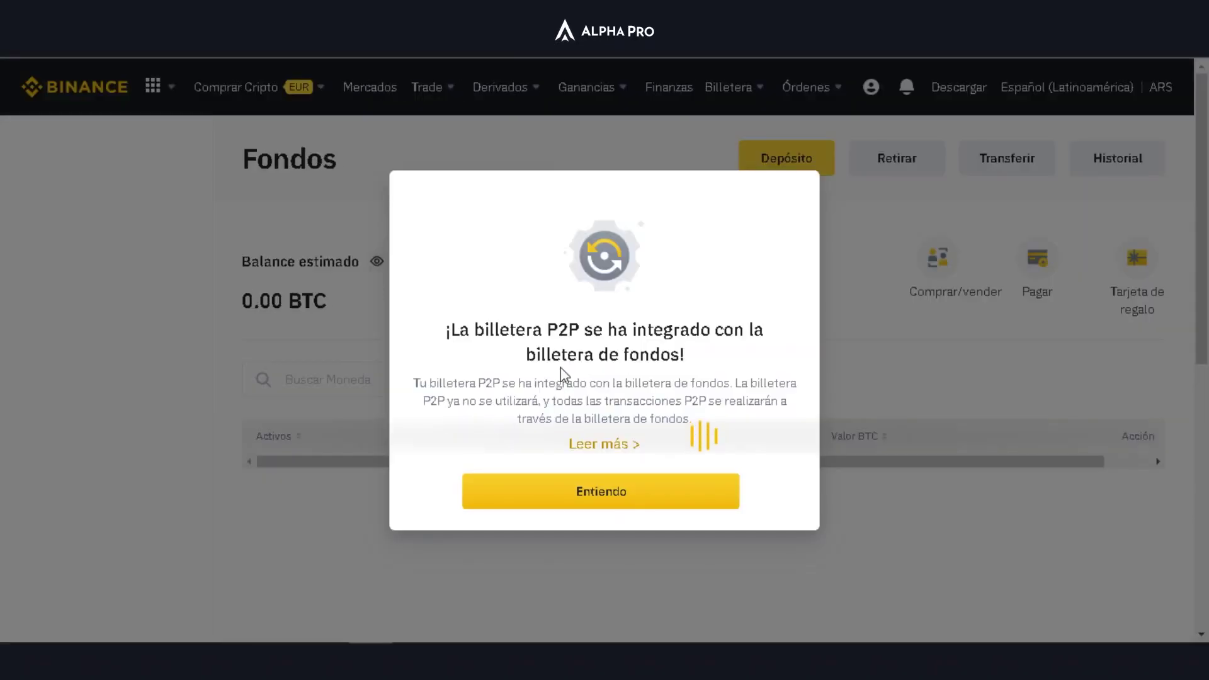
pyautogui.click(585, 497)
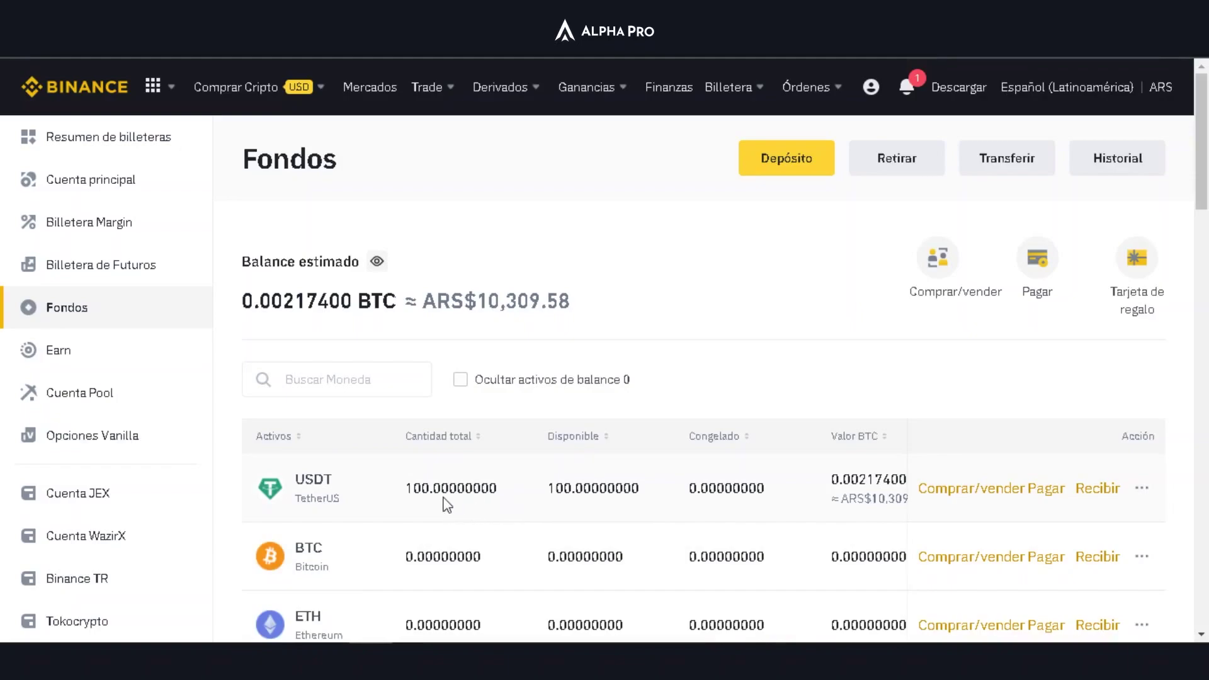
pyautogui.scroll(-3, 380, 473)
pyautogui.scroll(3, 378, 467)
pyautogui.moveTo(909, 104)
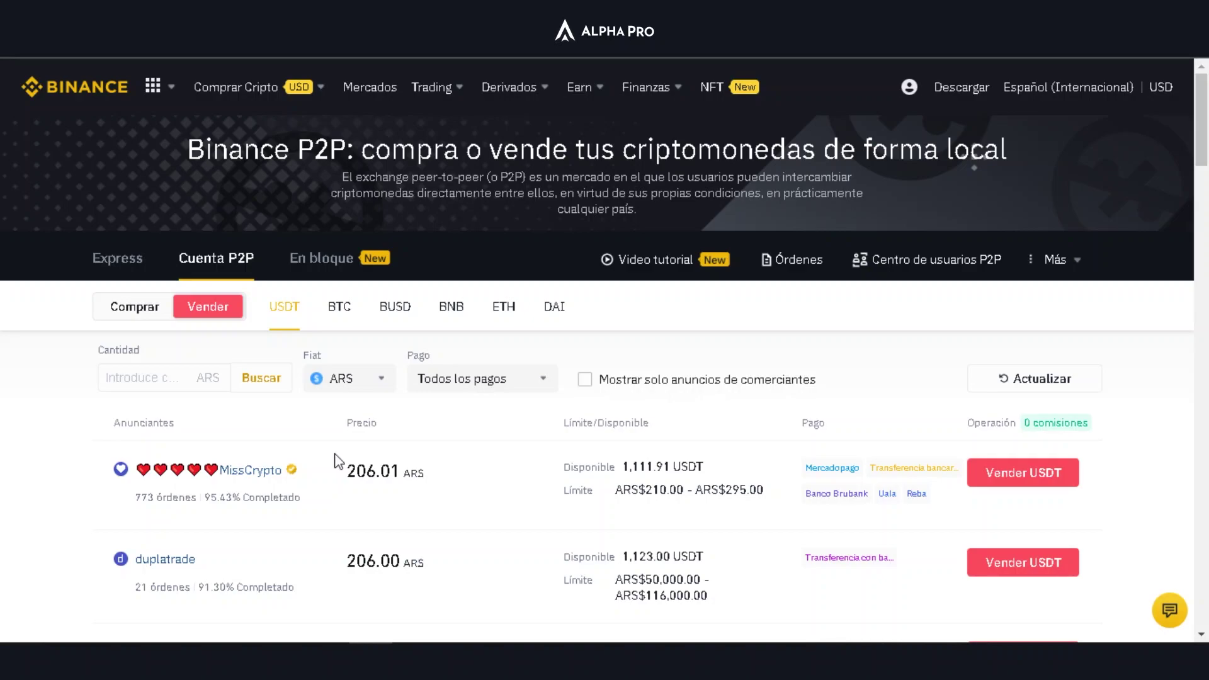
# Search the P2P offers for selling USDT with an amount of 10000 ARS and filter them by Banco Brubank.
pyautogui.scroll(-2, 304, 415)
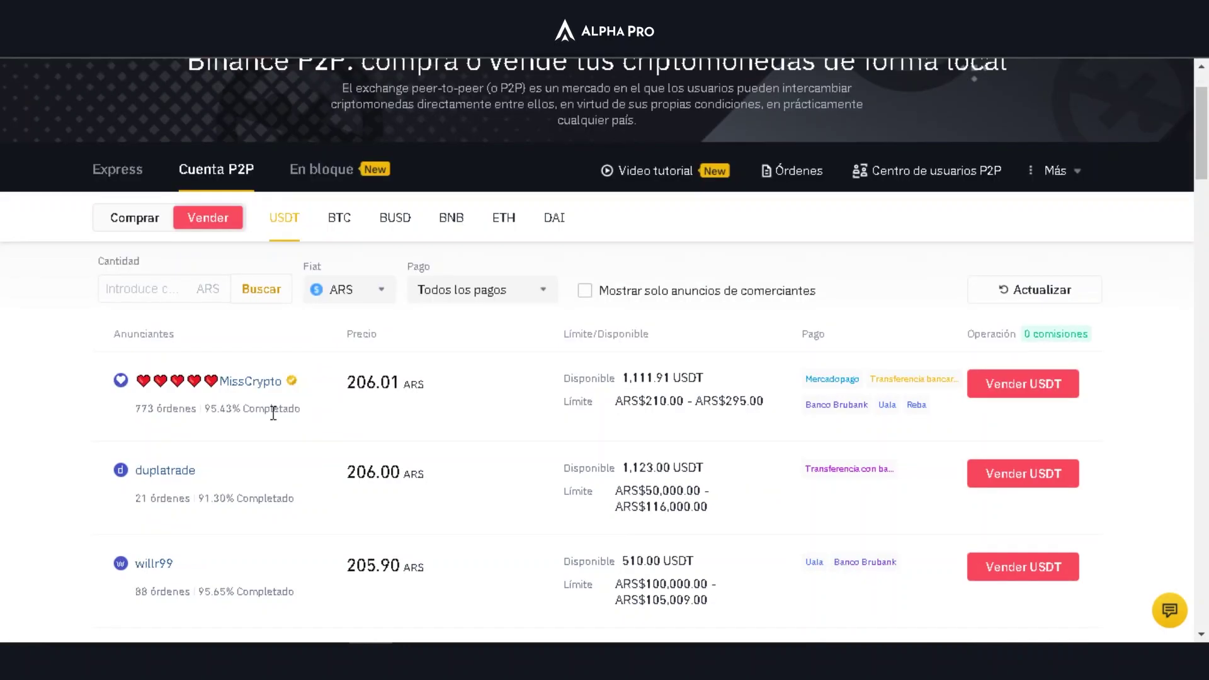
pyautogui.scroll(2, 272, 410)
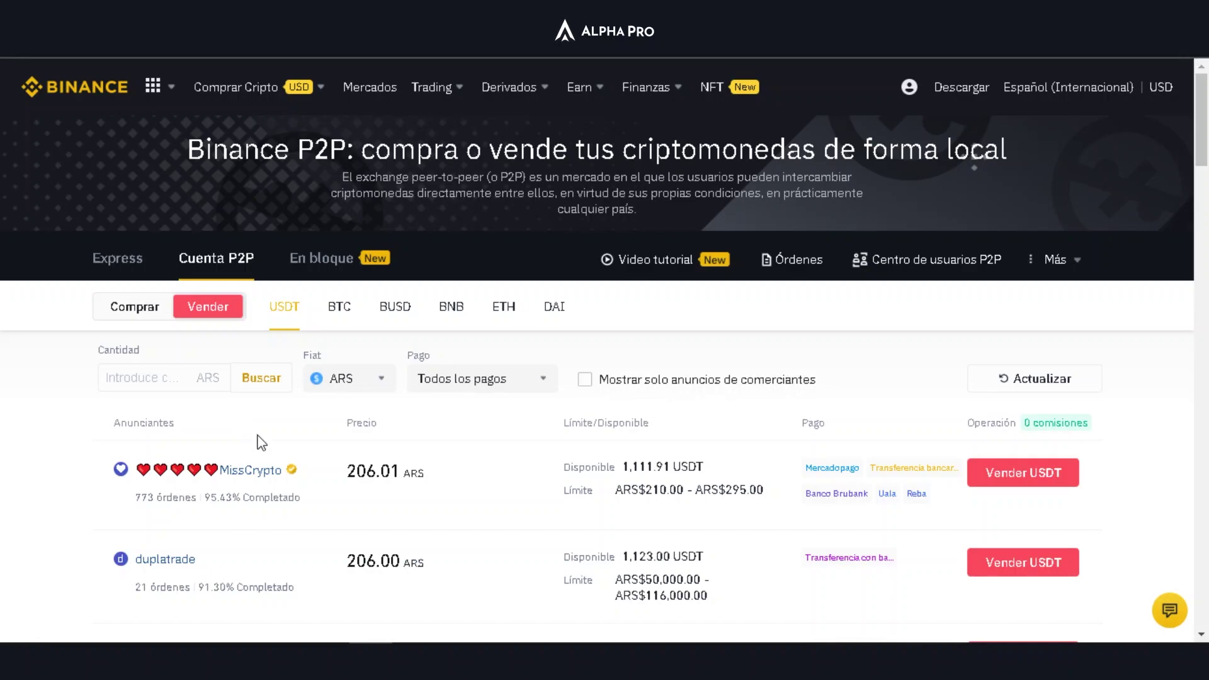
pyautogui.scroll(-1, 272, 426)
pyautogui.click(156, 290)
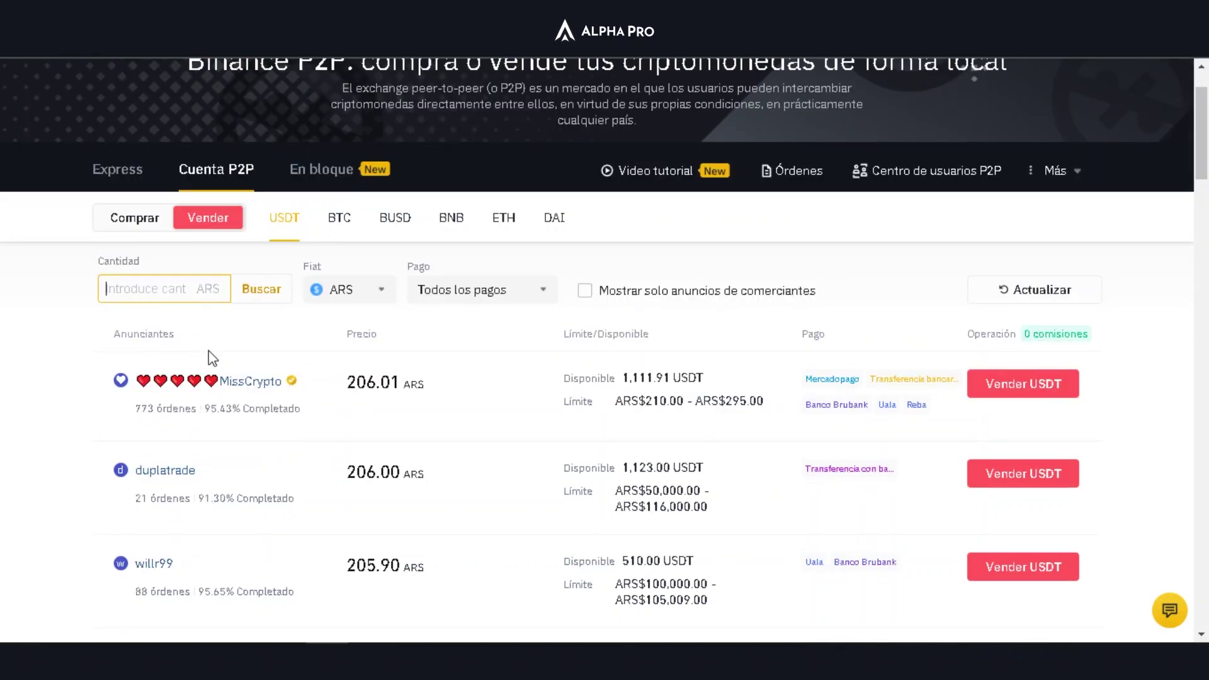
pyautogui.write('10000')
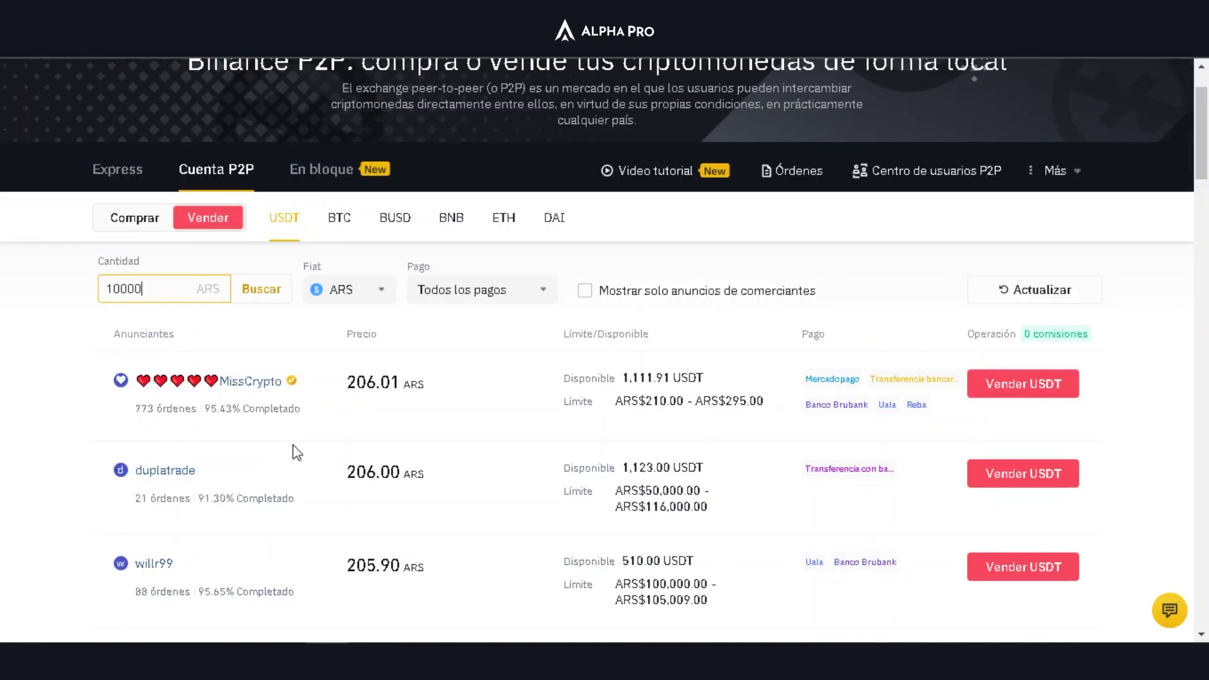
pyautogui.click(261, 291)
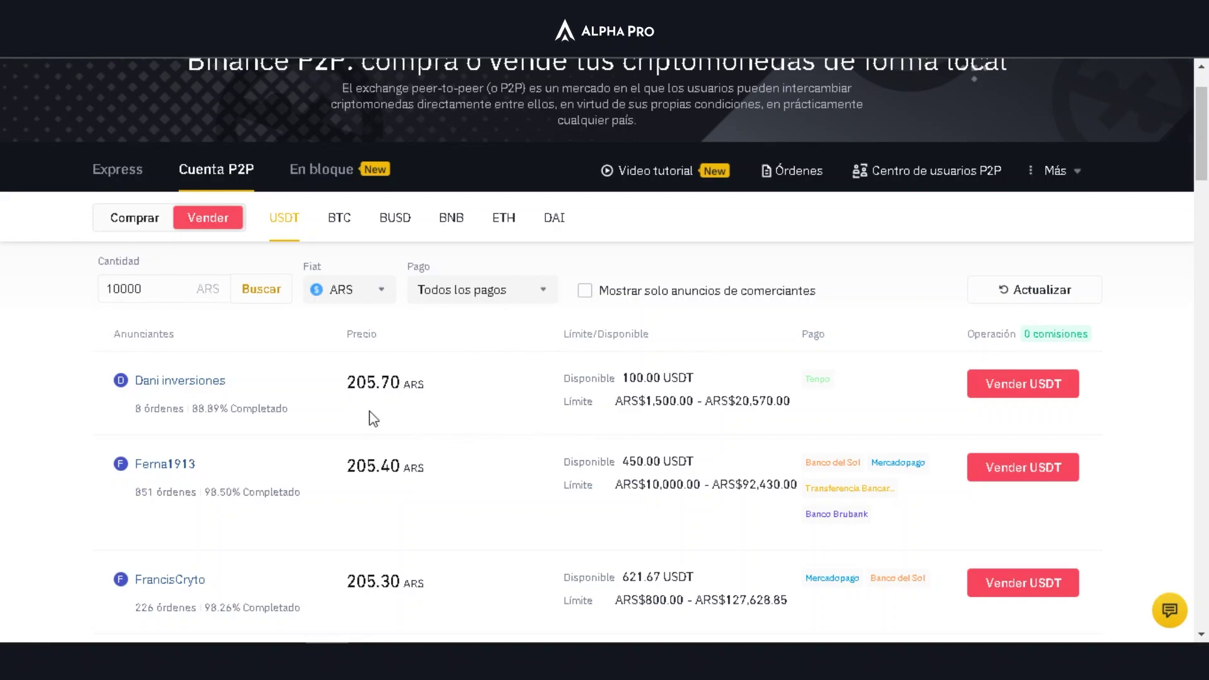
pyautogui.click(481, 289)
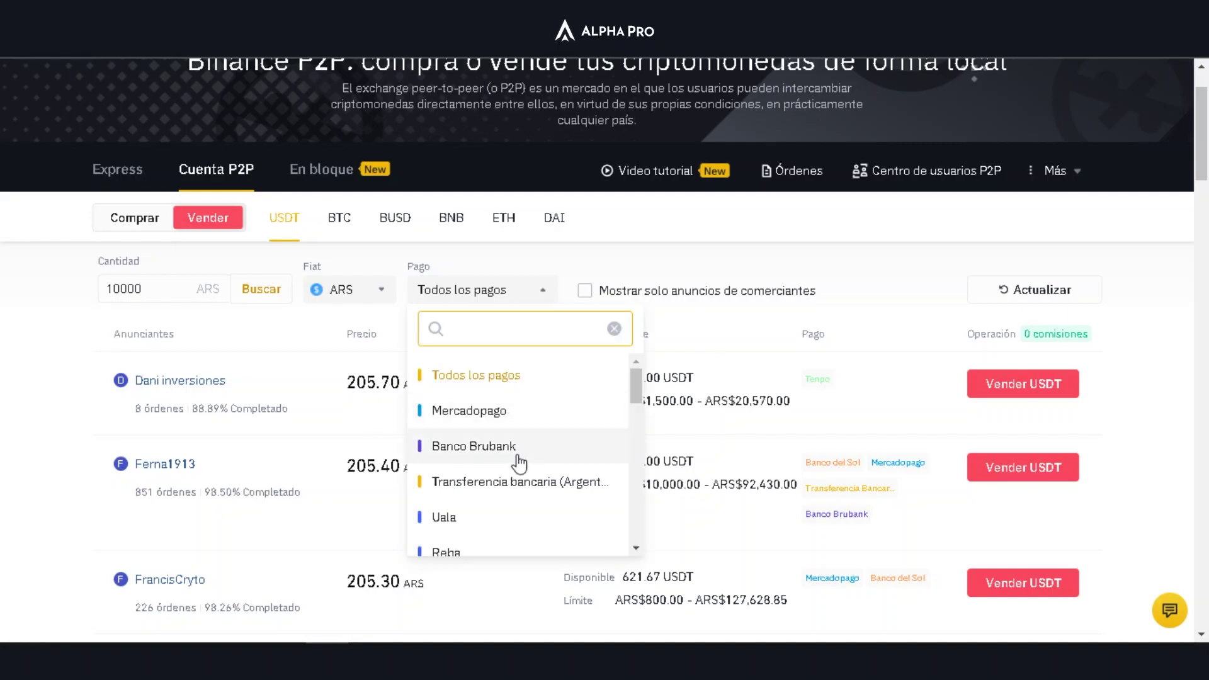
pyautogui.click(514, 454)
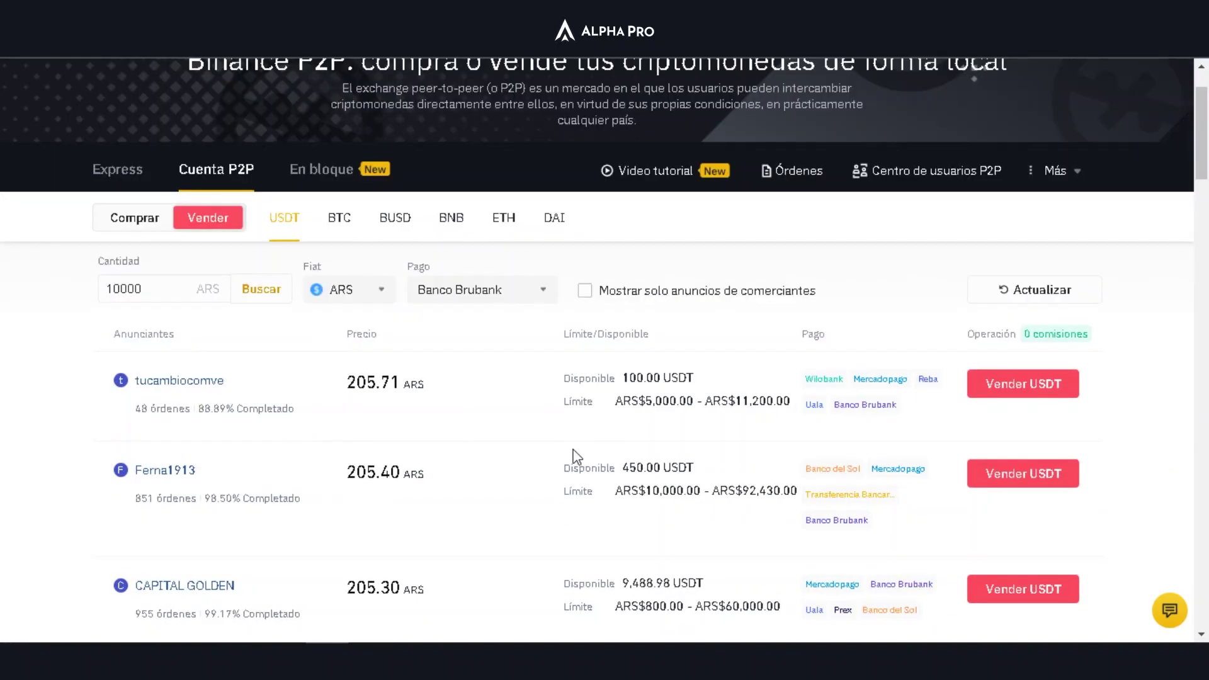
# Open the sell form of the CAPITAL GOLDEN offer and set the amount to sell to the entire USDT balance.
pyautogui.scroll(-1, 834, 454)
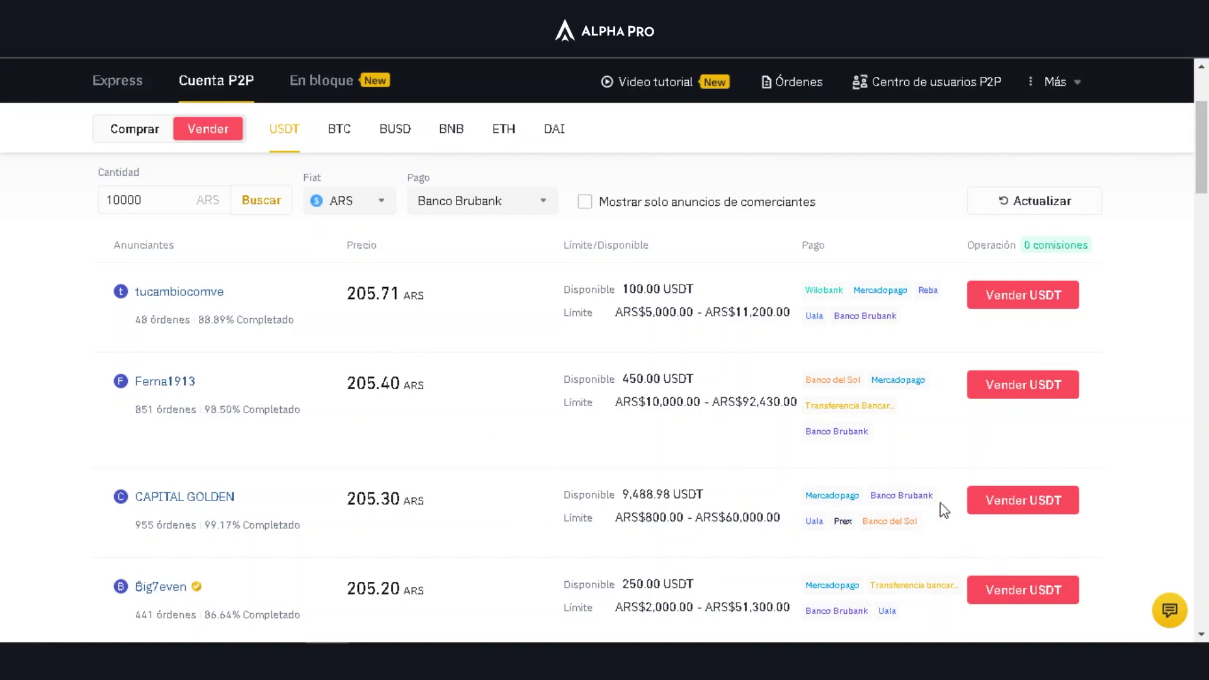
pyautogui.scroll(-1, 334, 511)
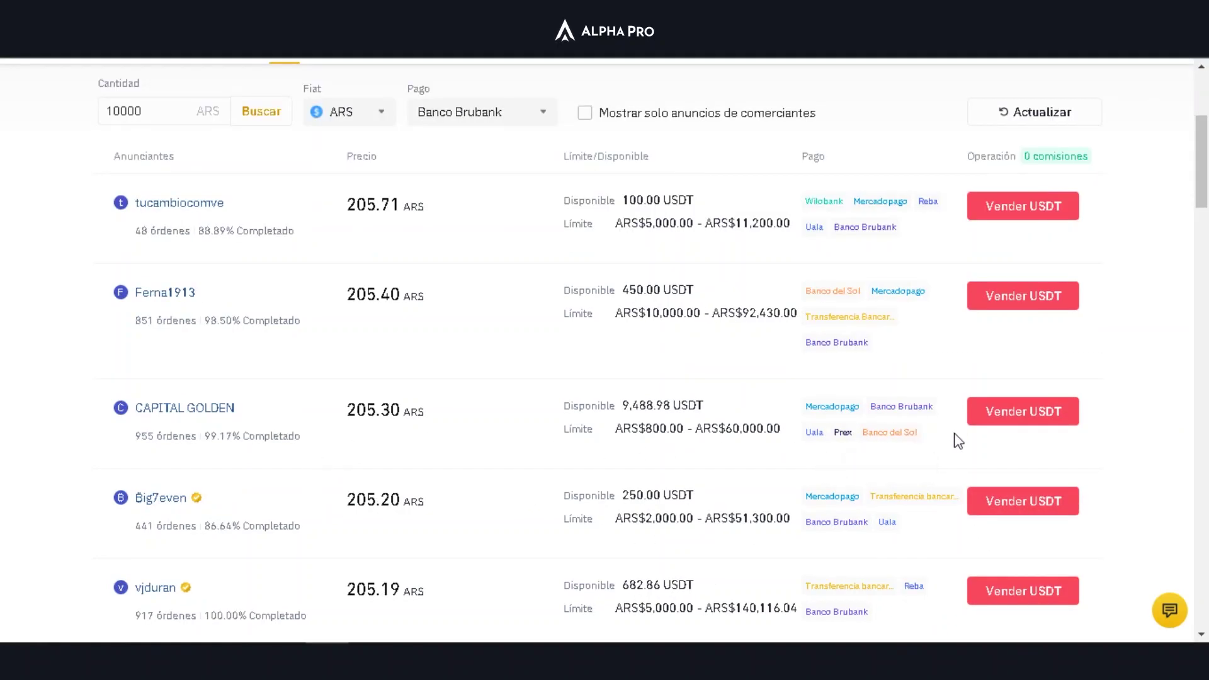
pyautogui.click(1007, 411)
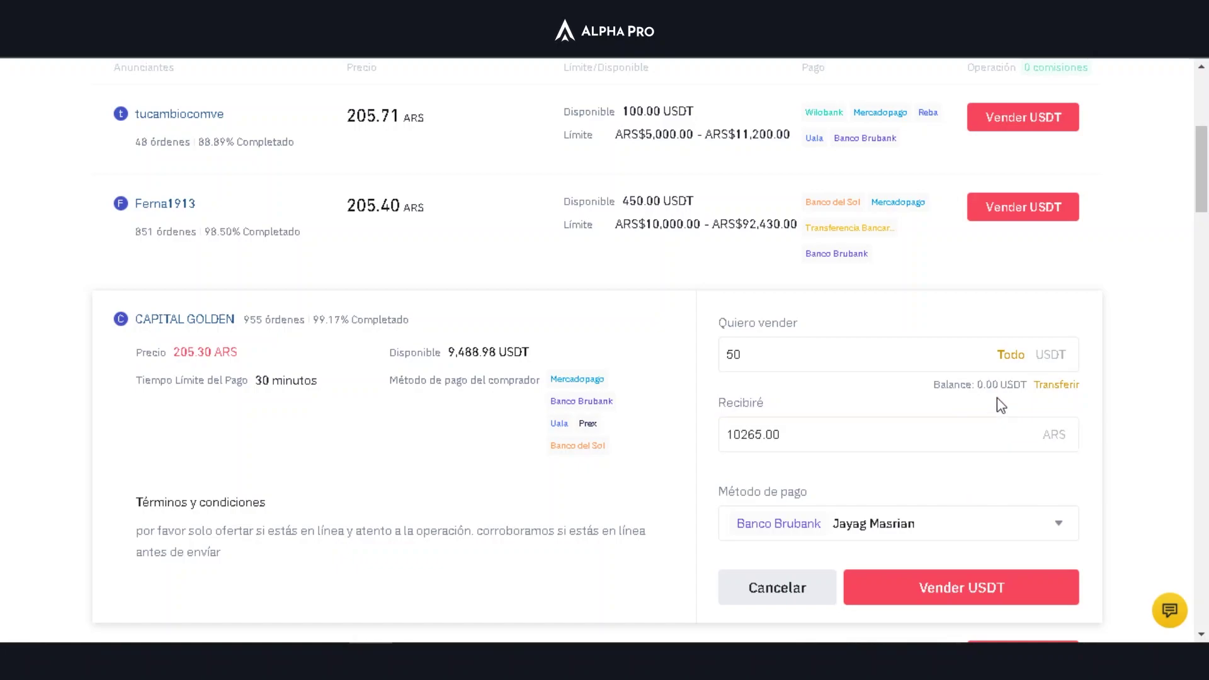
pyautogui.click(841, 354)
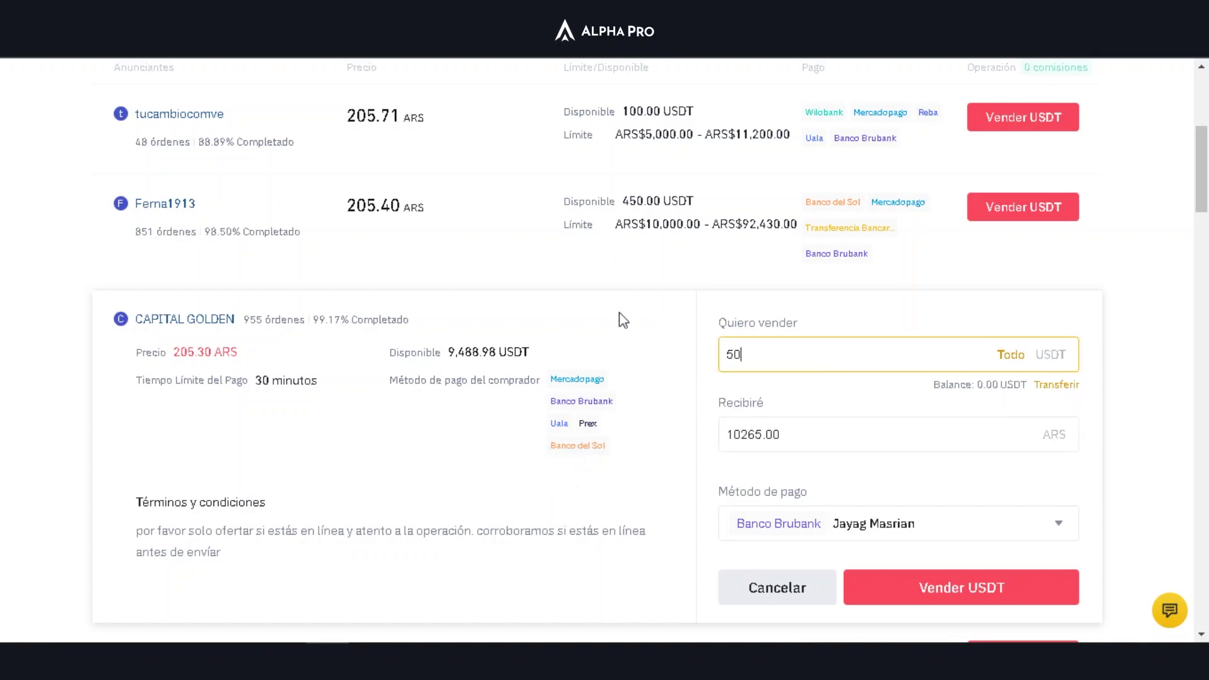
pyautogui.moveTo(977, 385); pyautogui.dragTo(1002, 384)
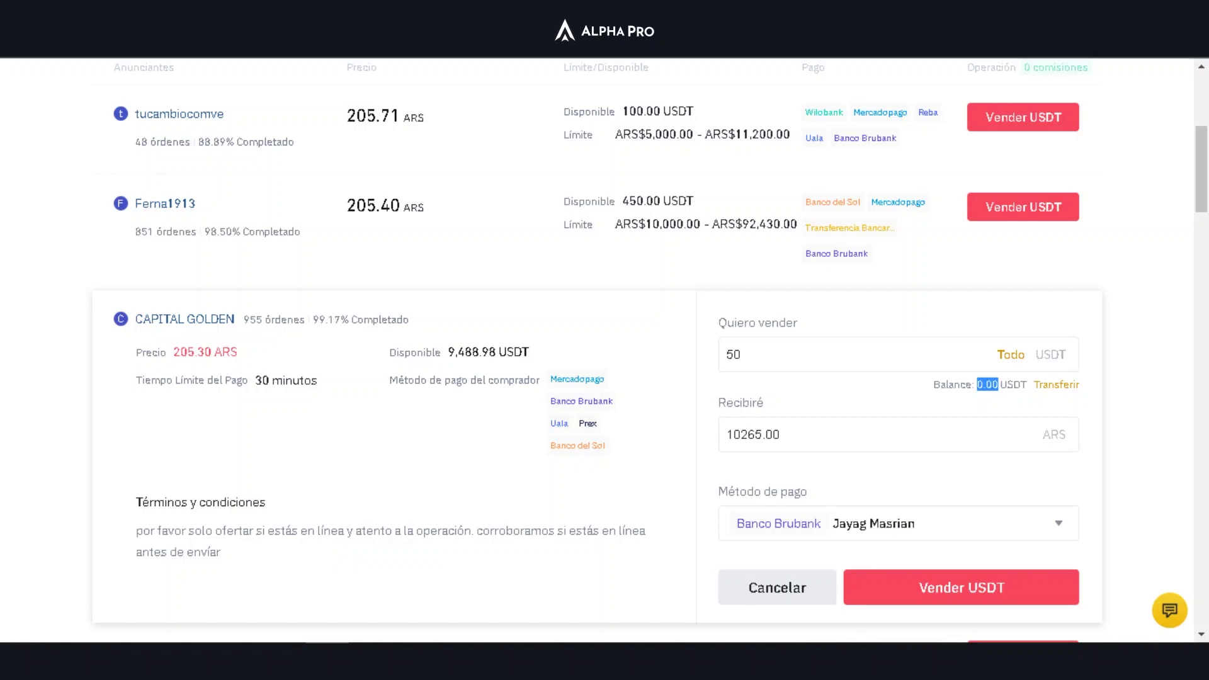
pyautogui.click(1011, 355)
# Place the sell order with Banco Brubank as the payment method and review its remaining time and payment details.
pyautogui.scroll(-2, 819, 454)
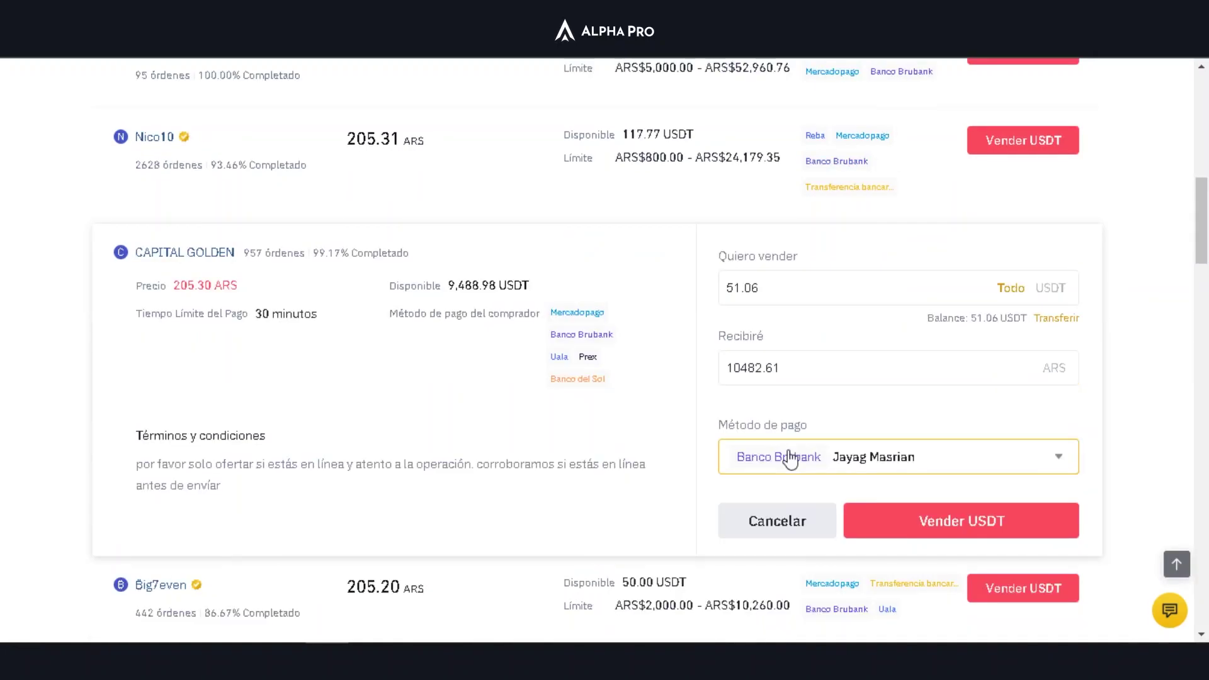
pyautogui.click(901, 523)
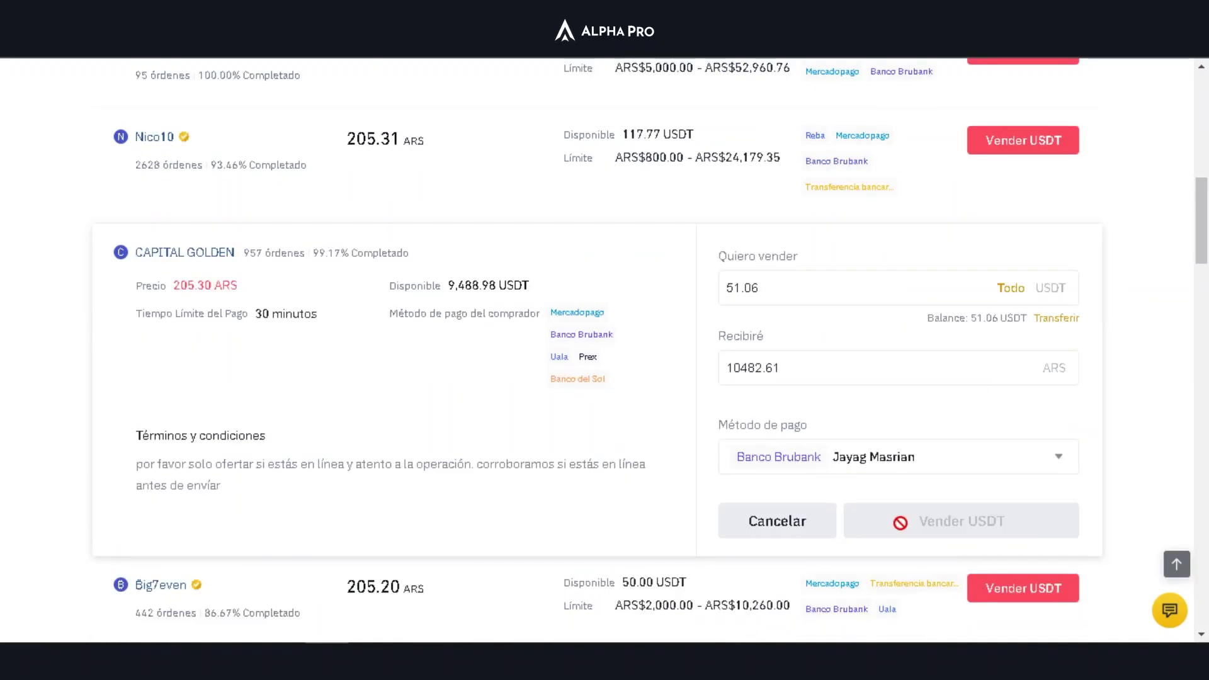
pyautogui.click(903, 533)
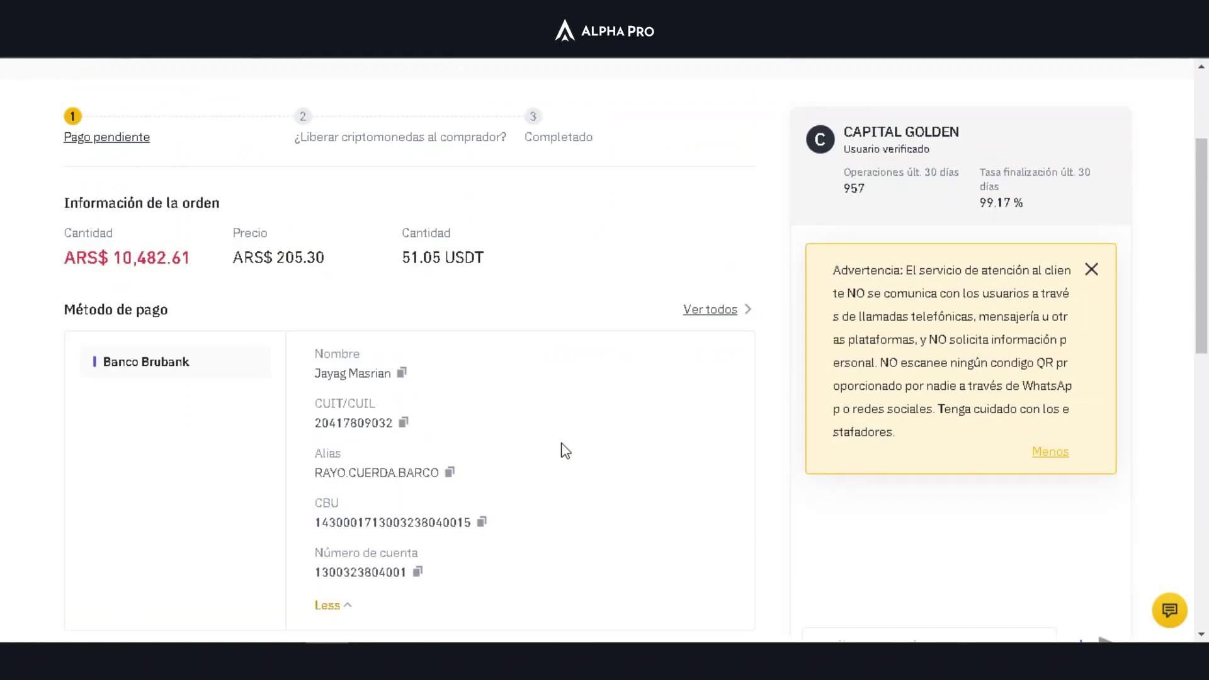
pyautogui.scroll(3, 566, 451)
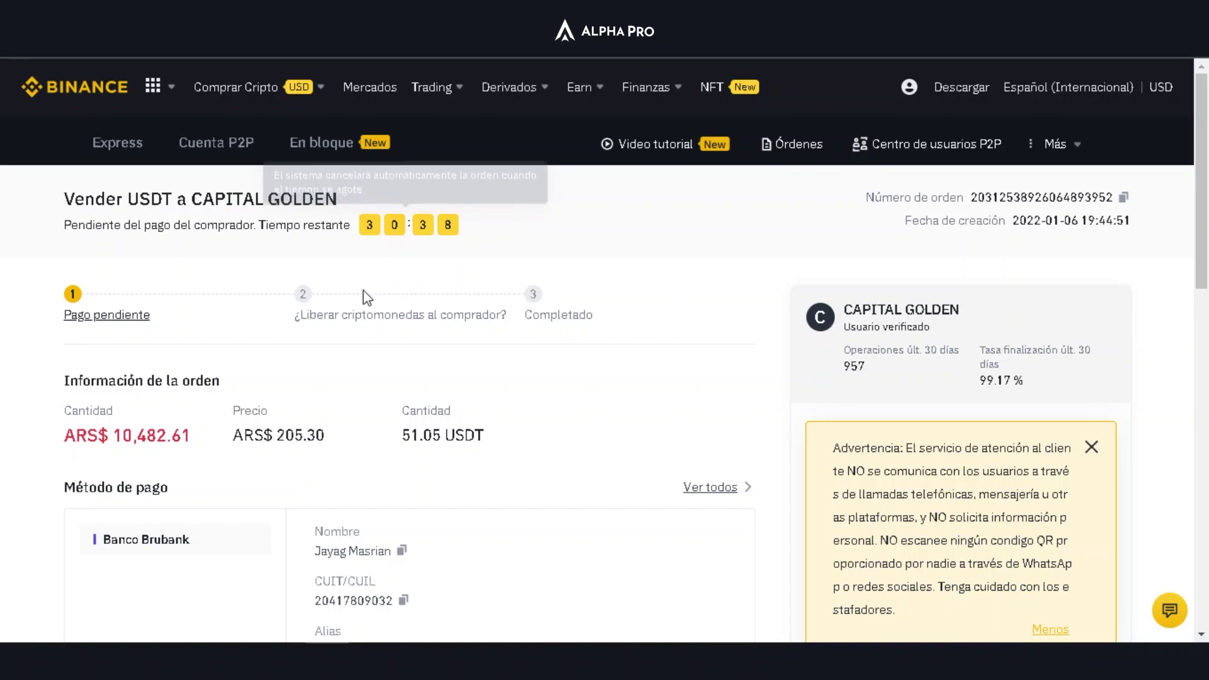
pyautogui.scroll(-1, 495, 400)
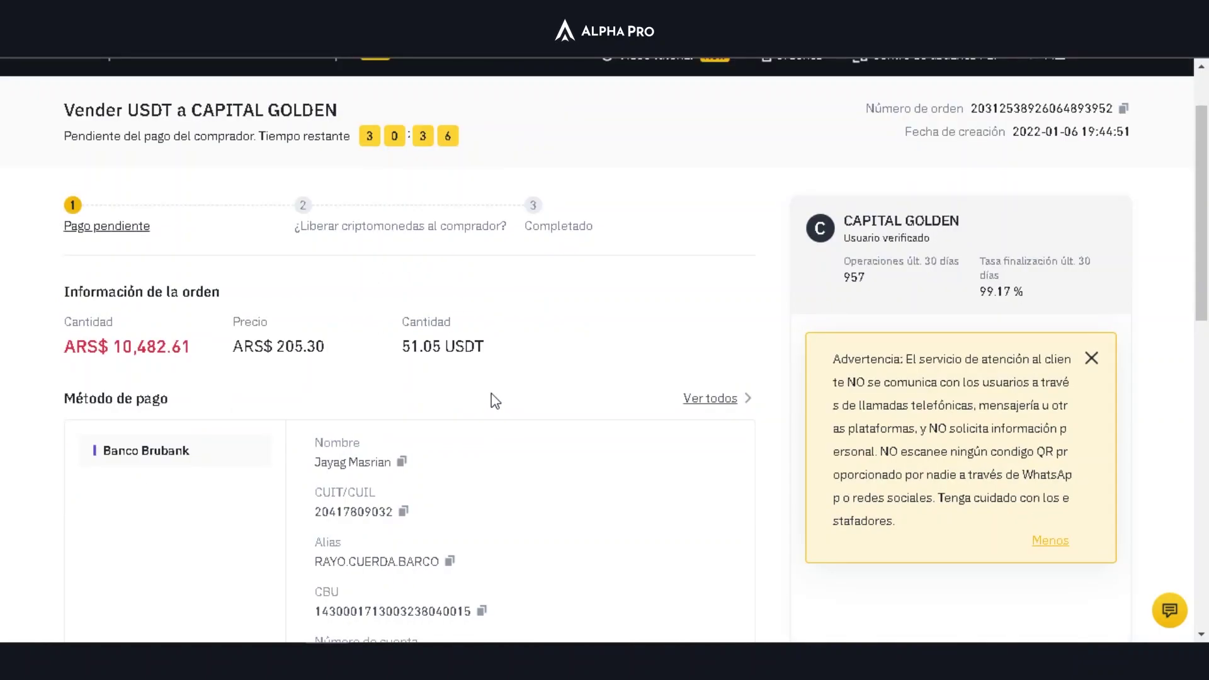
pyautogui.moveTo(364, 148)
pyautogui.scroll(-1, 521, 438)
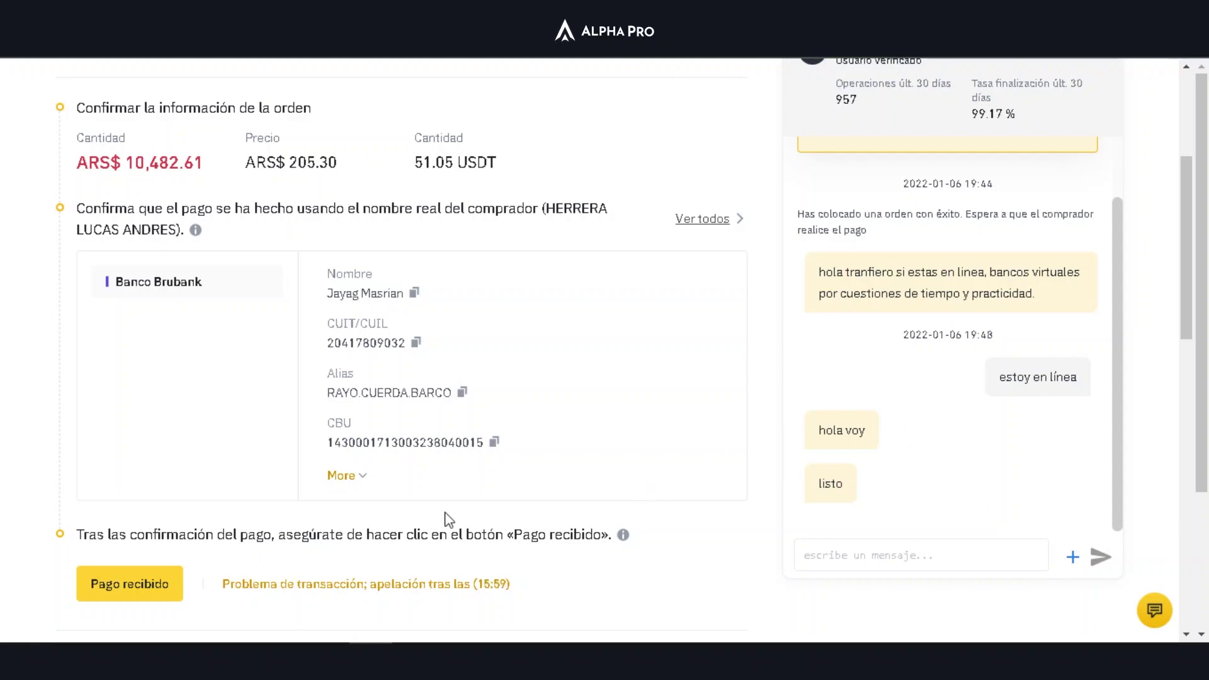
# Confirm that the buyer's payment was received and enter the phone verification code to release the USDT.
pyautogui.scroll(-2, 446, 521)
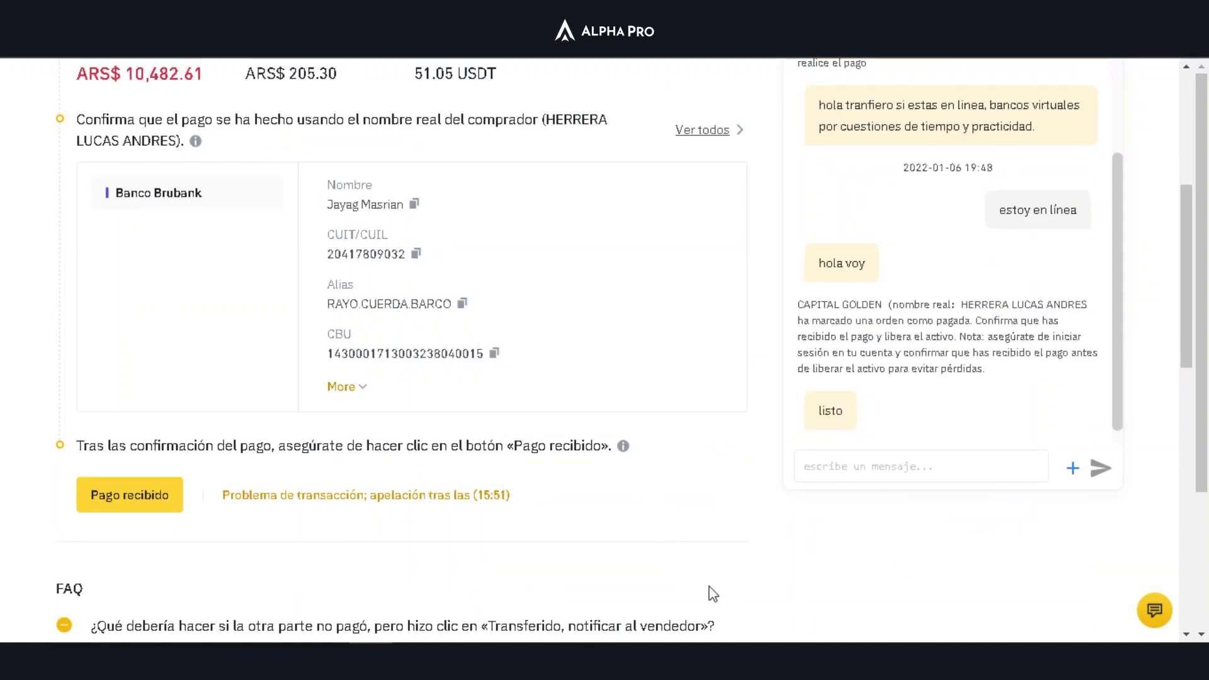
pyautogui.click(140, 499)
pyautogui.click(469, 418)
pyautogui.click(665, 527)
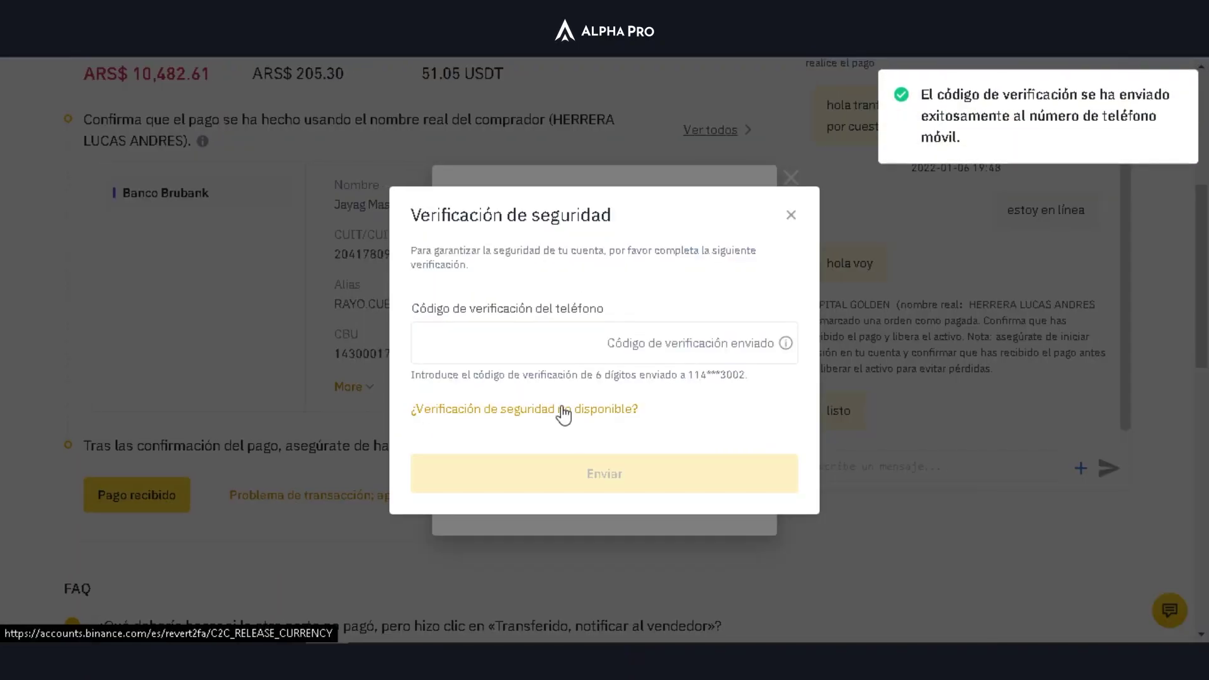
pyautogui.click(520, 347)
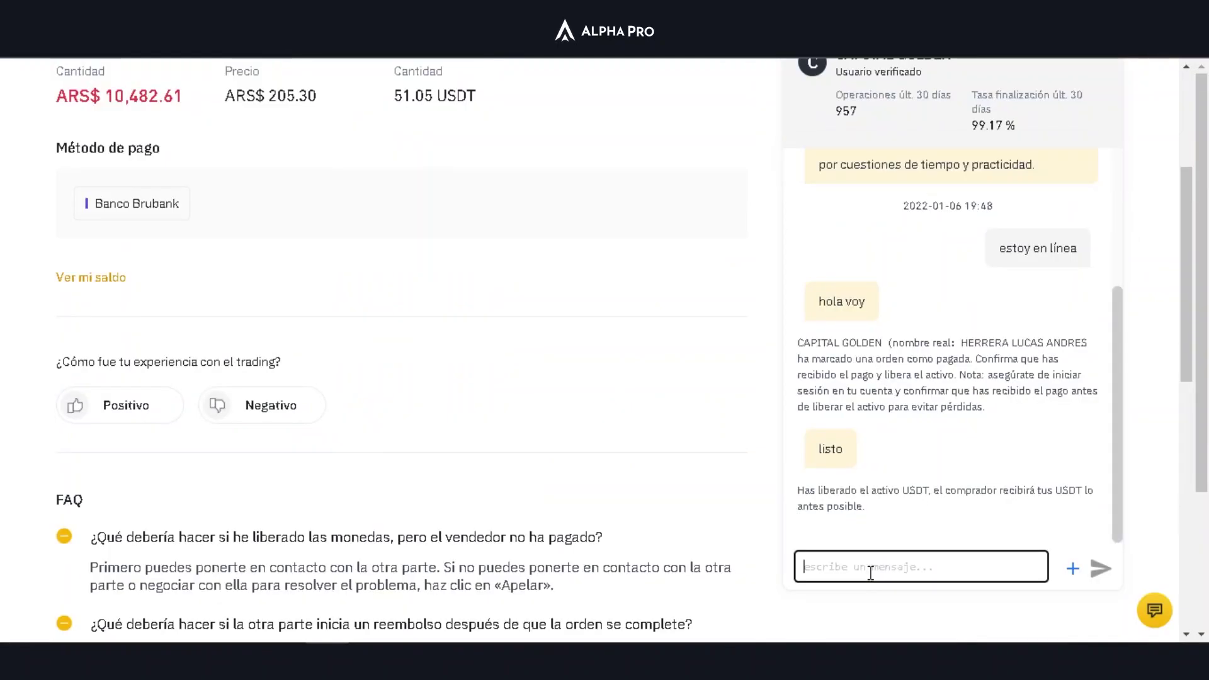
# Send "recibido, muchas gracias" in the order chat and rate the trading experience as Positivo.
pyautogui.scroll(5, 588, 467)
pyautogui.scroll(-10, 635, 434)
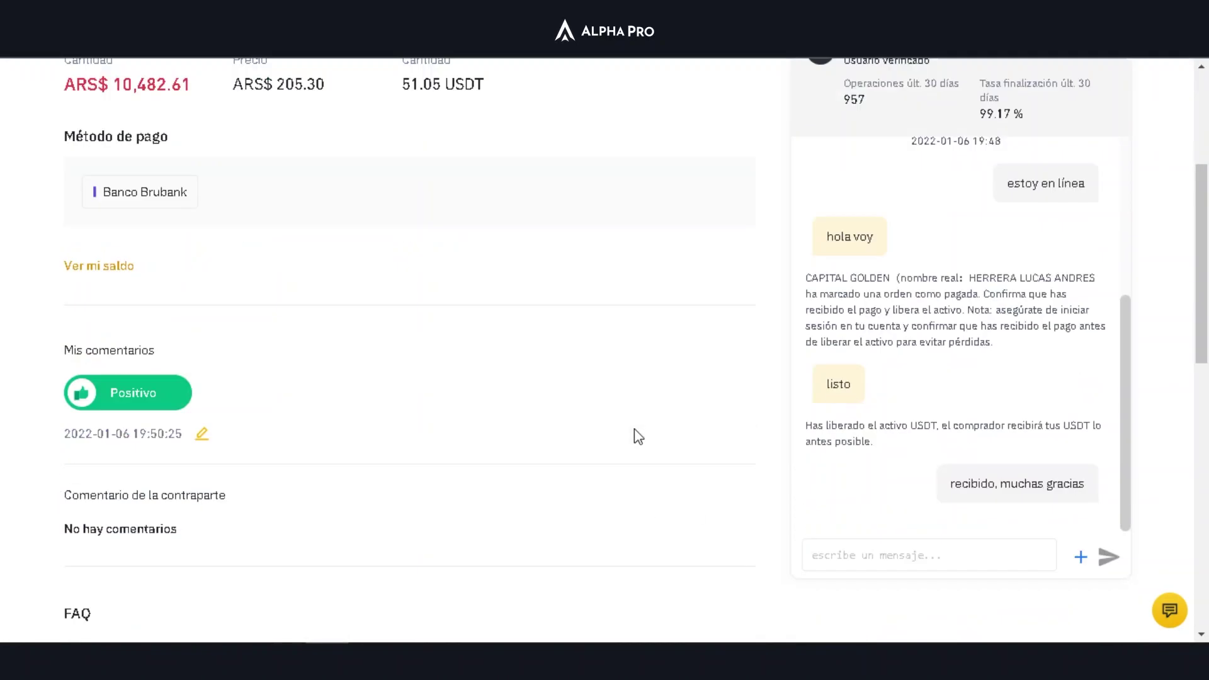
pyautogui.scroll(9, 574, 418)
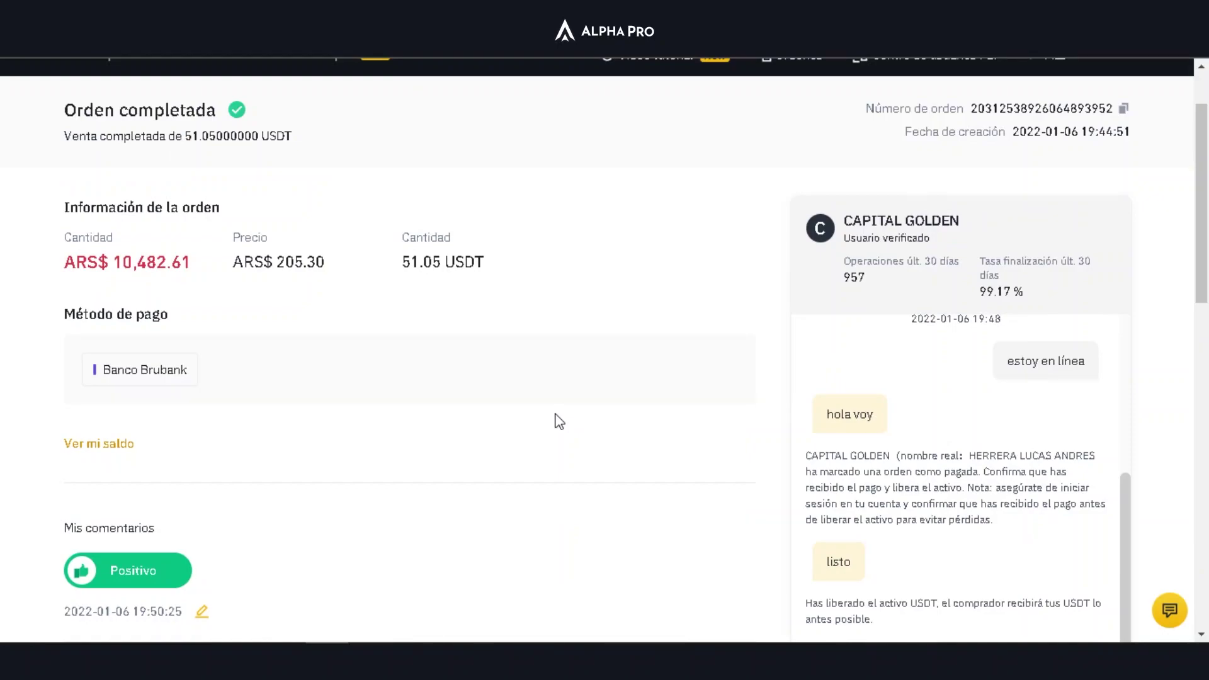
pyautogui.scroll(2, 559, 420)
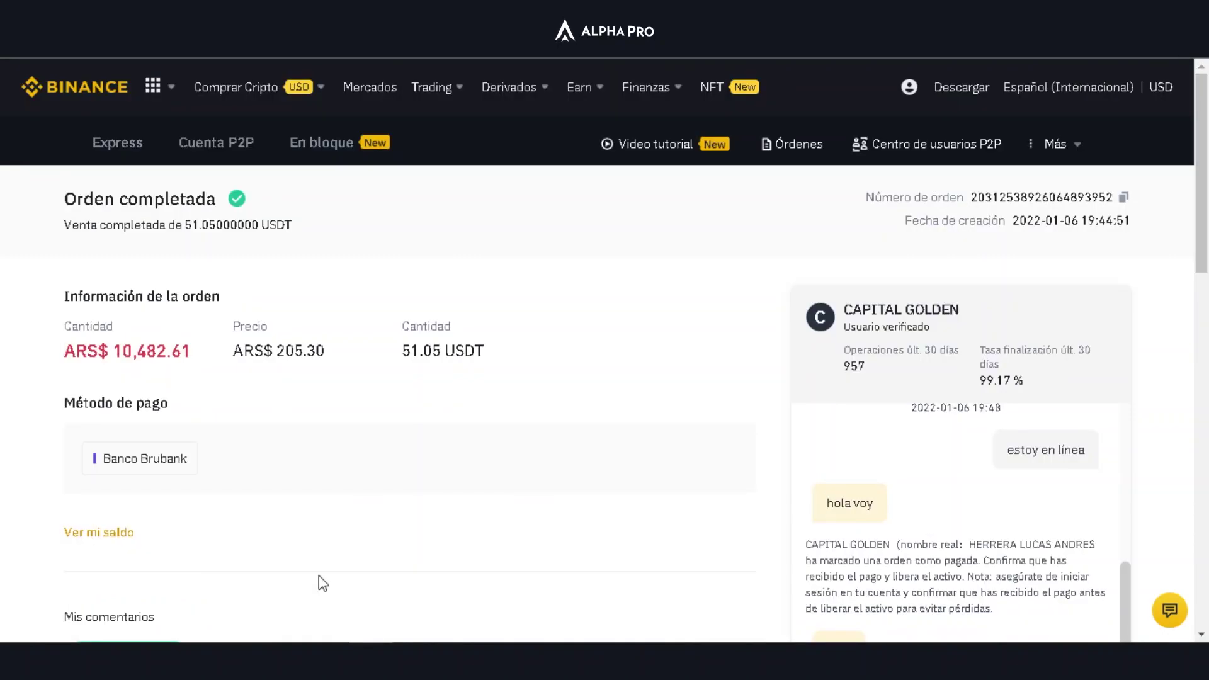